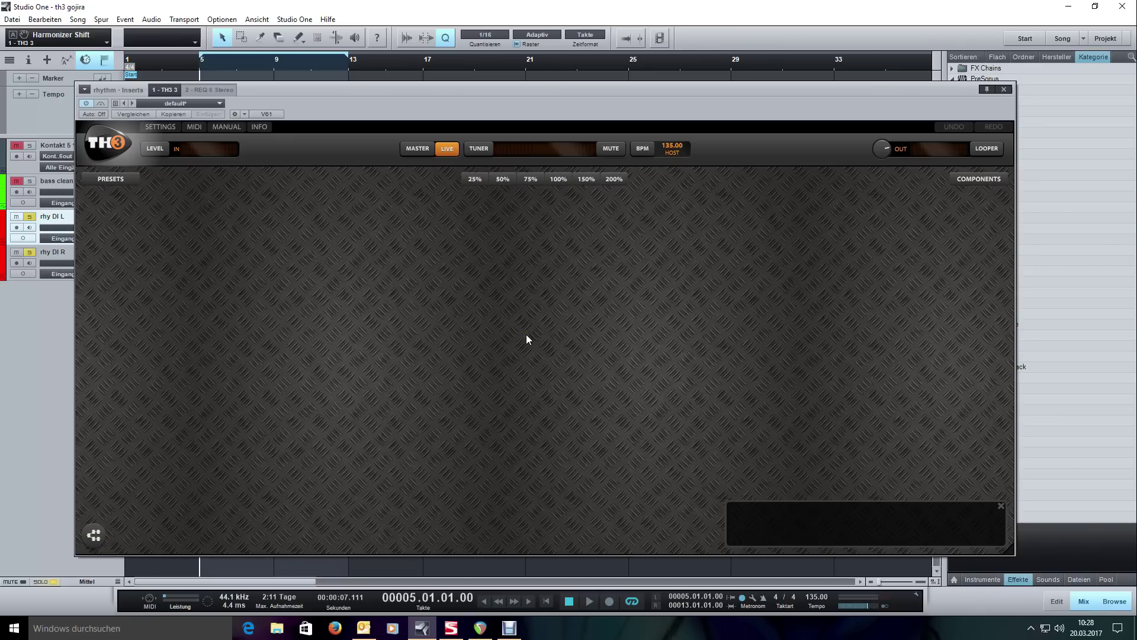
# - Add the Randall T2 Boost amp to the rig, accepting its matching 4x12 Randall XL cabinet
pyautogui.click(975, 180)
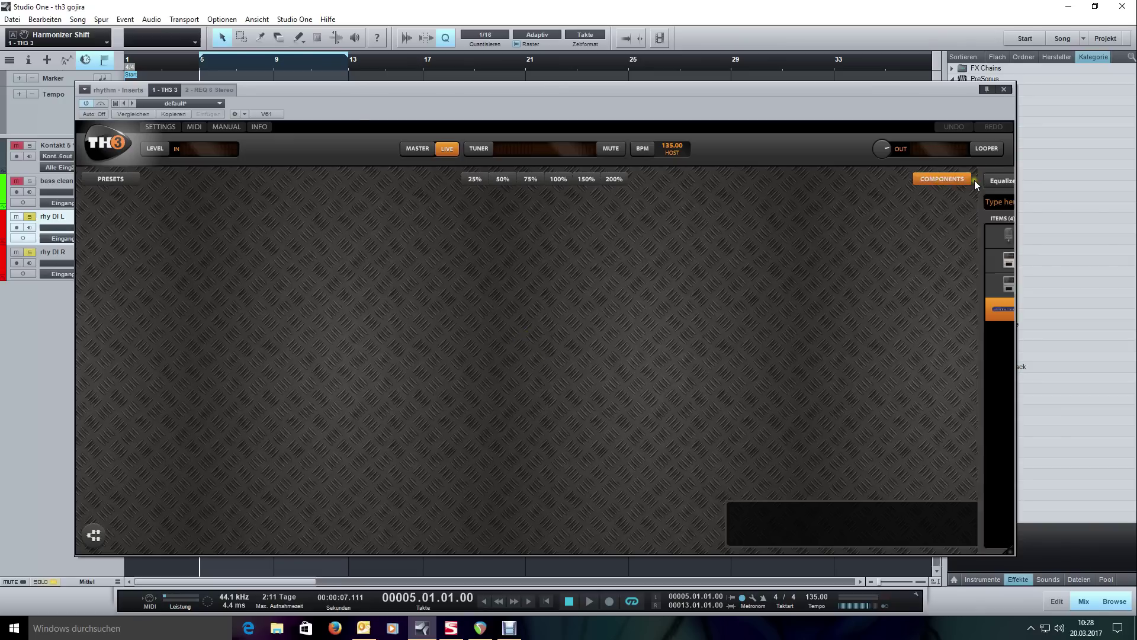
pyautogui.click(950, 181)
pyautogui.click(946, 210)
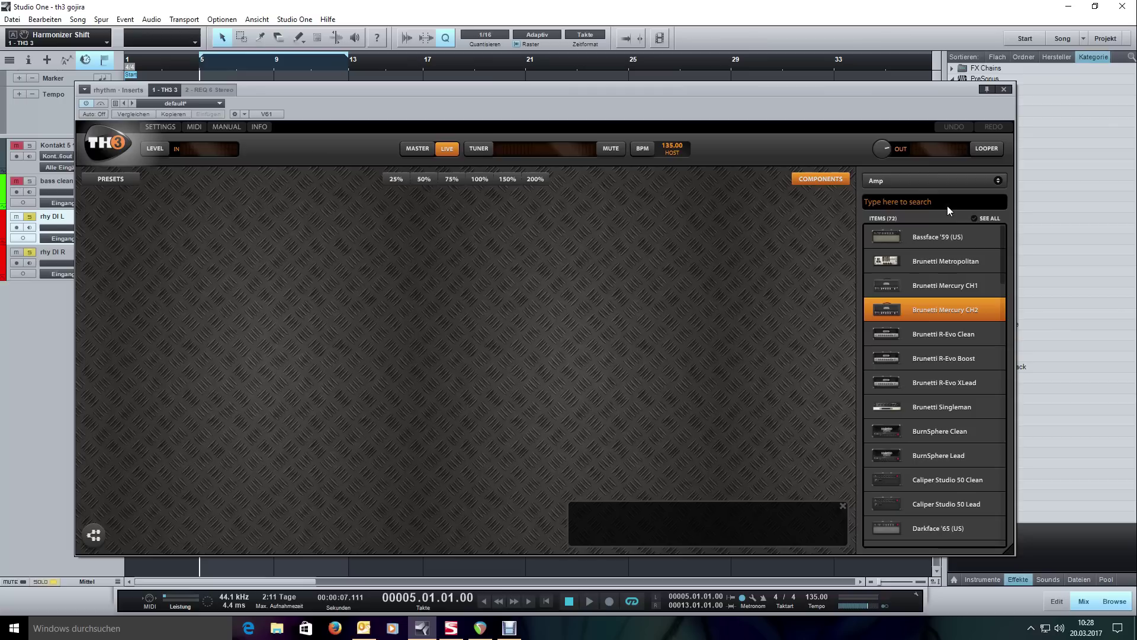
pyautogui.scroll(-8, 937, 302)
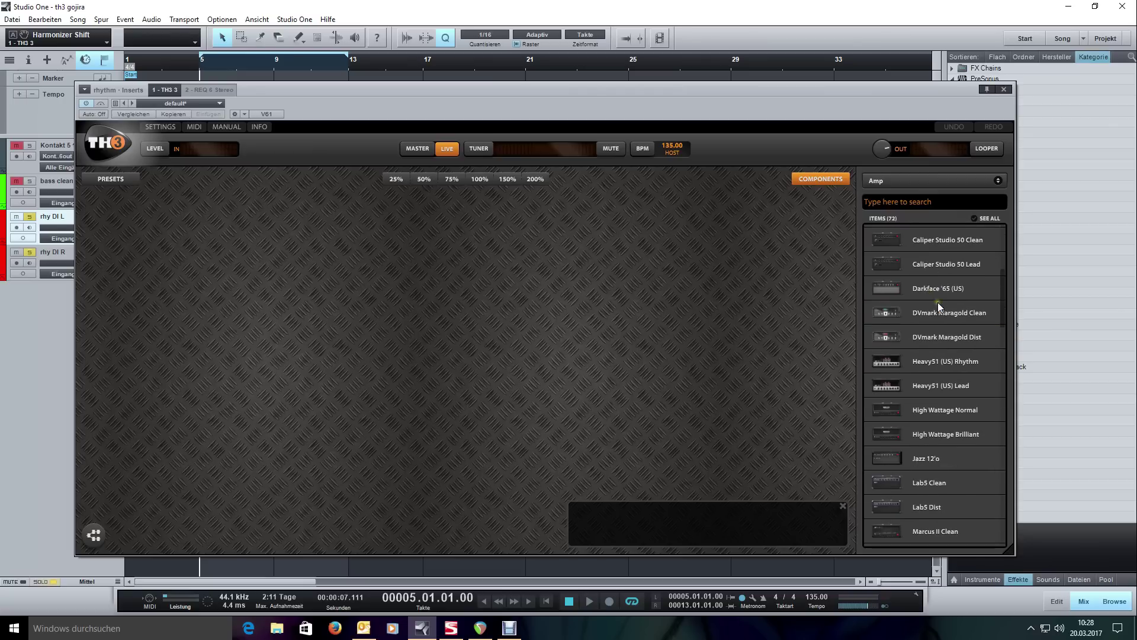
pyautogui.scroll(-10, 938, 305)
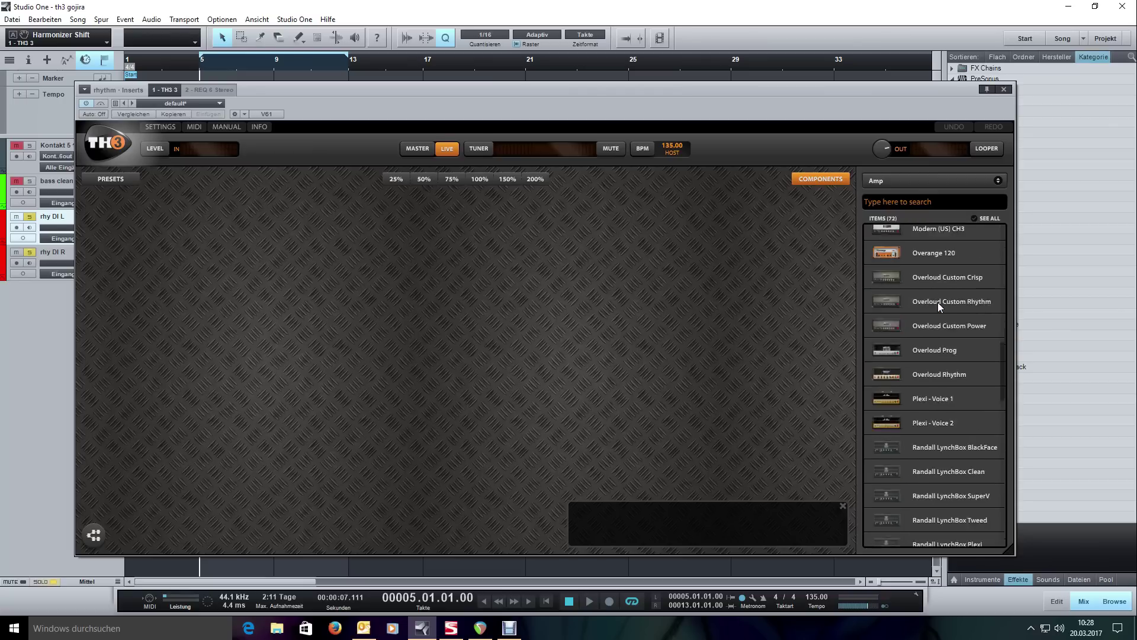
pyautogui.scroll(-2, 938, 306)
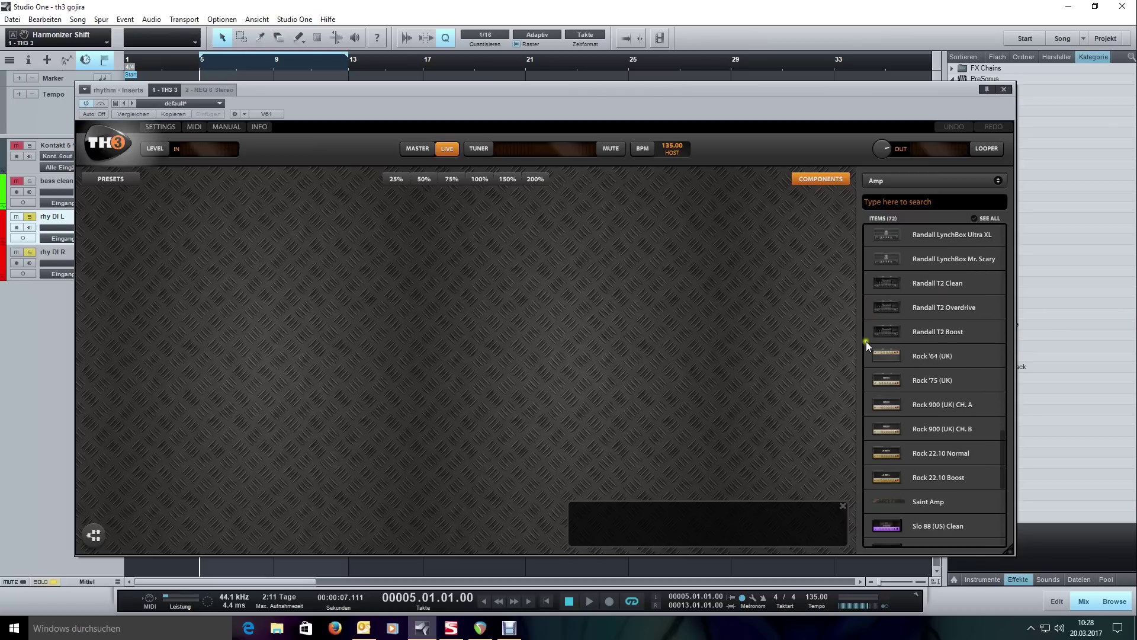
pyautogui.moveTo(931, 333); pyautogui.dragTo(650, 339)
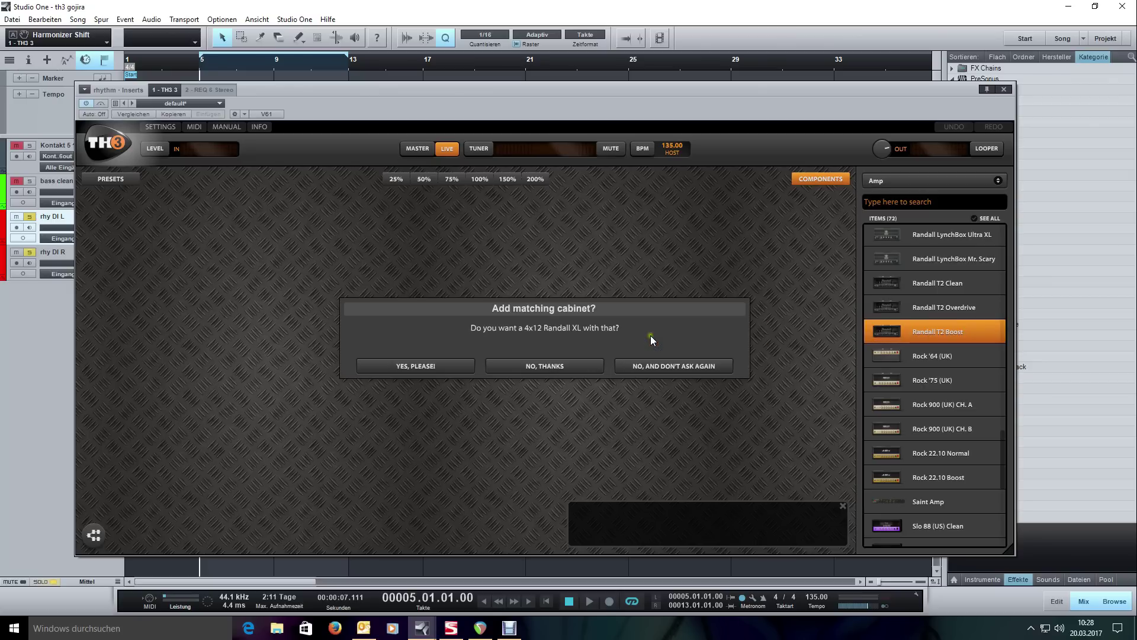
pyautogui.click(414, 365)
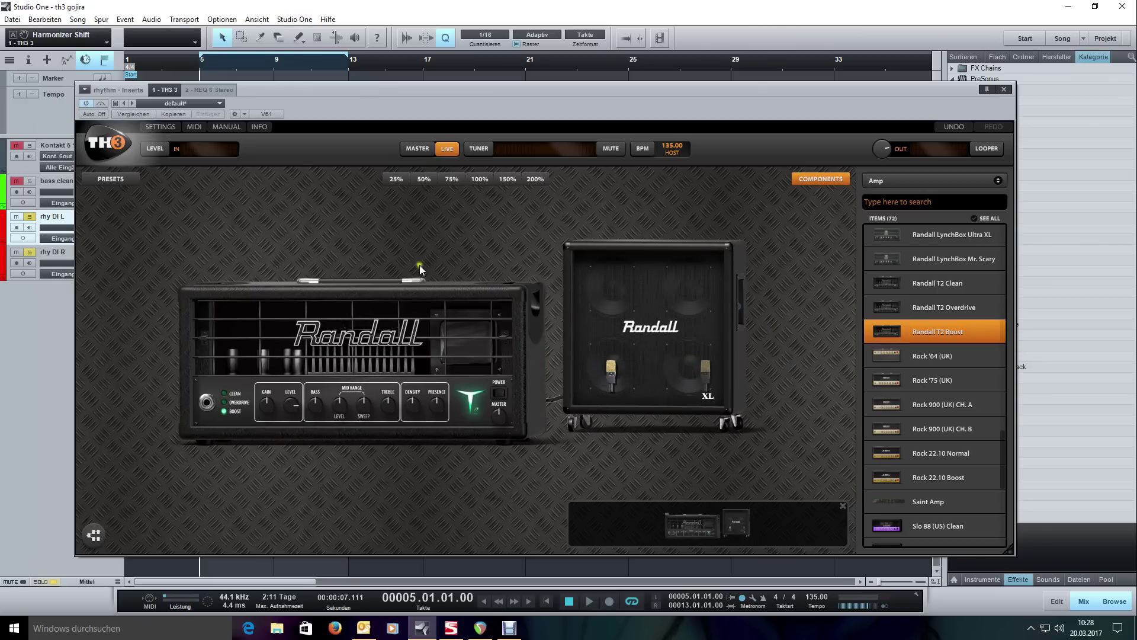
# - Replace the cabinet with the 4x12 Modern (US) and pick a different mic model for mic A
pyautogui.rightClick(592, 299)
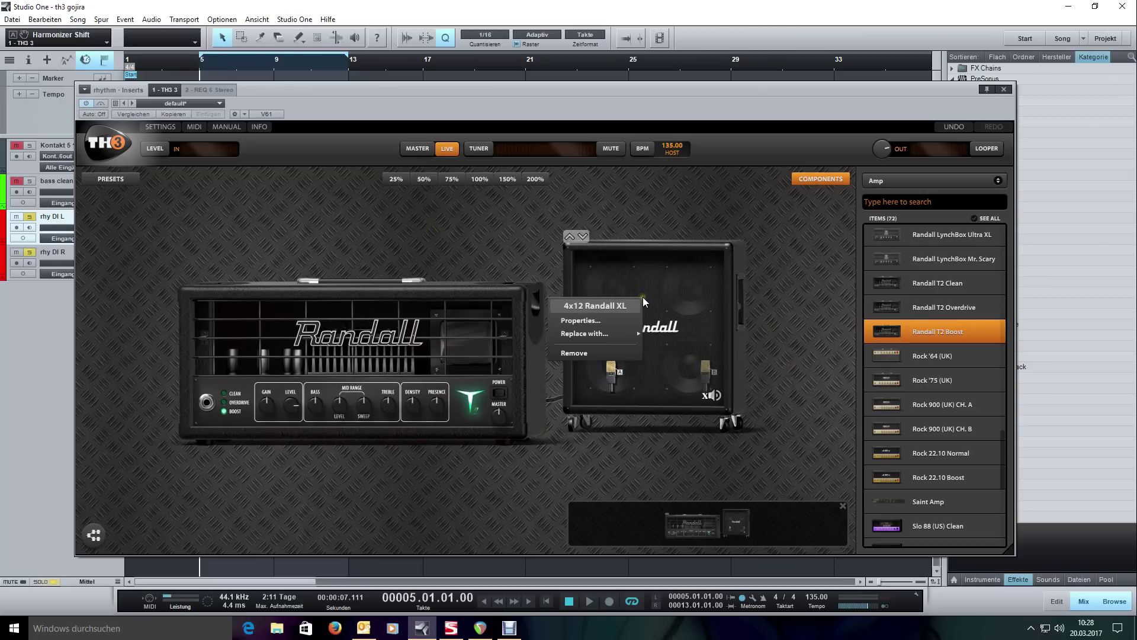
pyautogui.moveTo(599, 330)
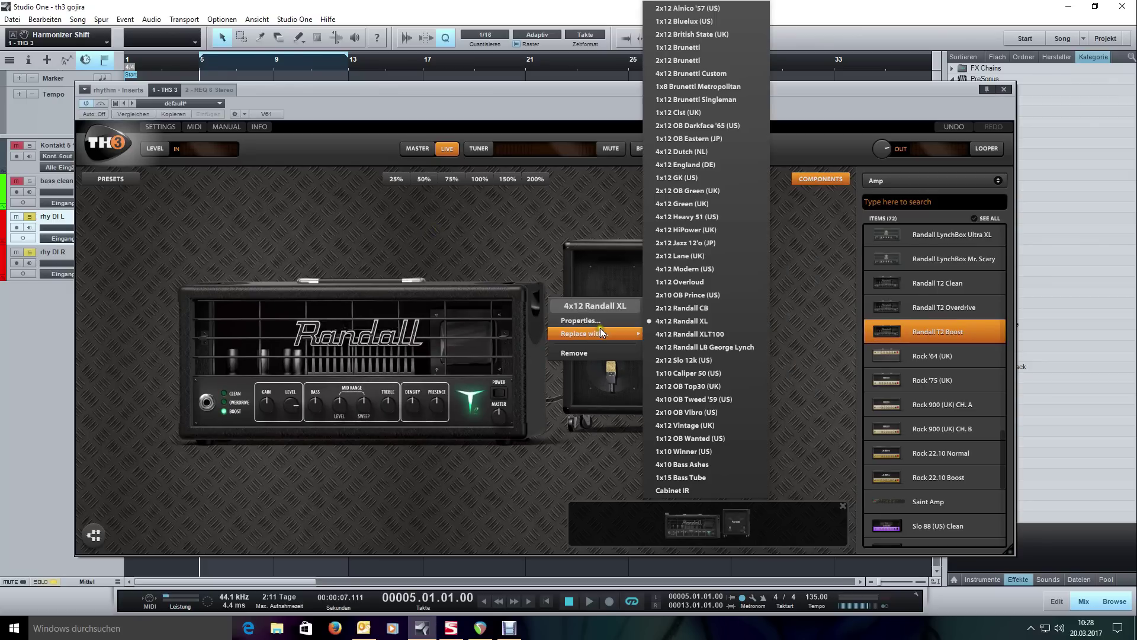
pyautogui.click(758, 265)
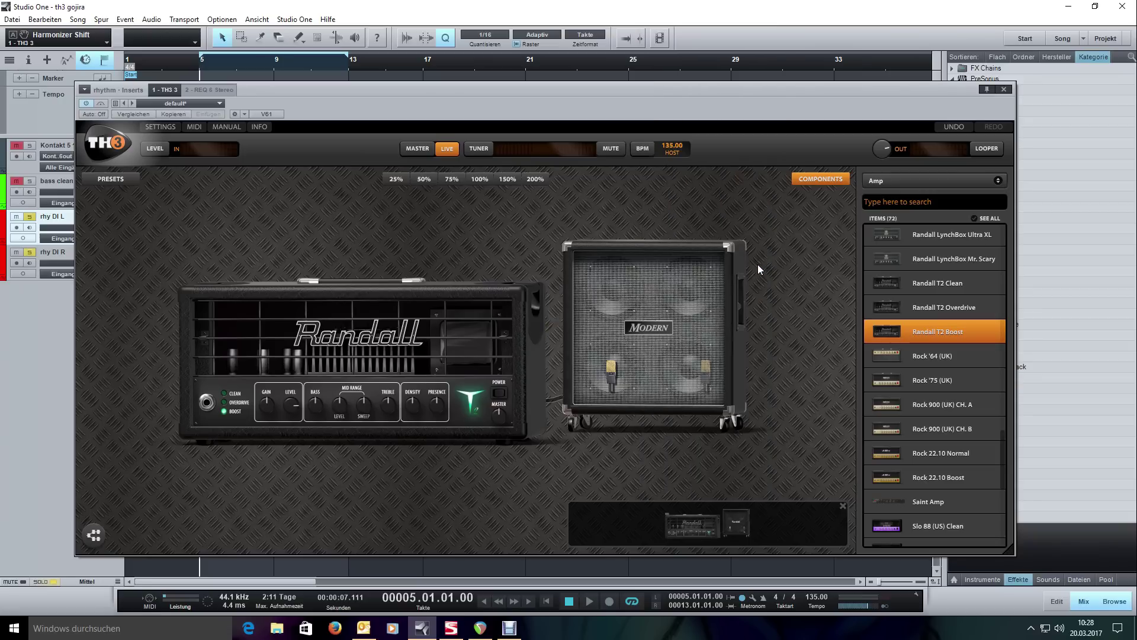
pyautogui.click(610, 370)
pyautogui.click(603, 342)
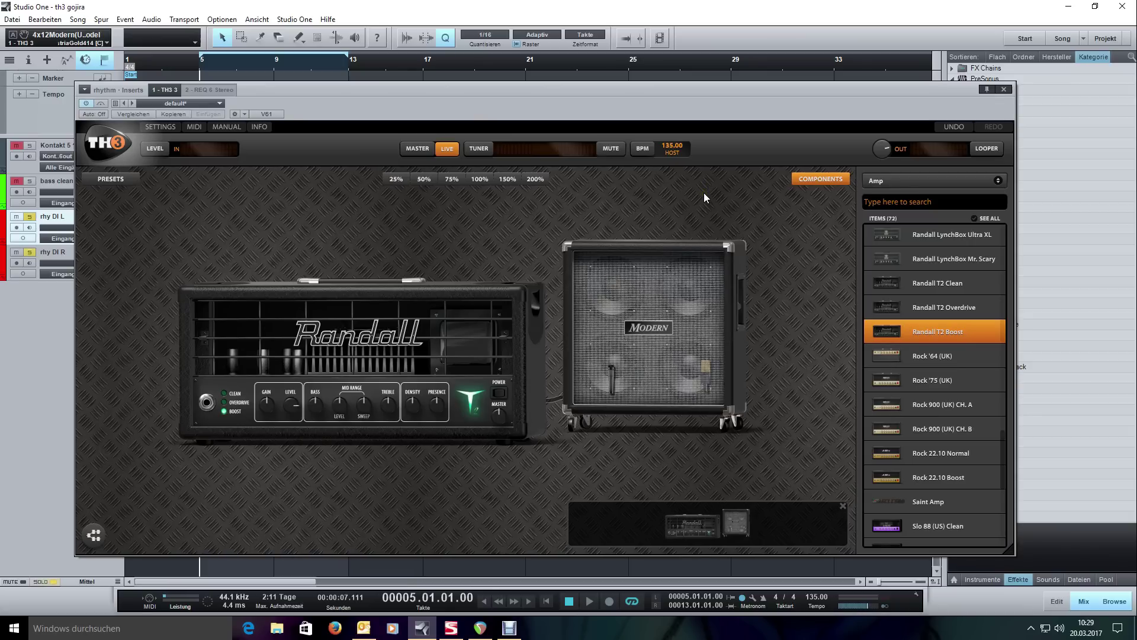
# - Play the loop through the Randall and Modern 4x12 rig, return to start, then show the component categories
pyautogui.press('space')
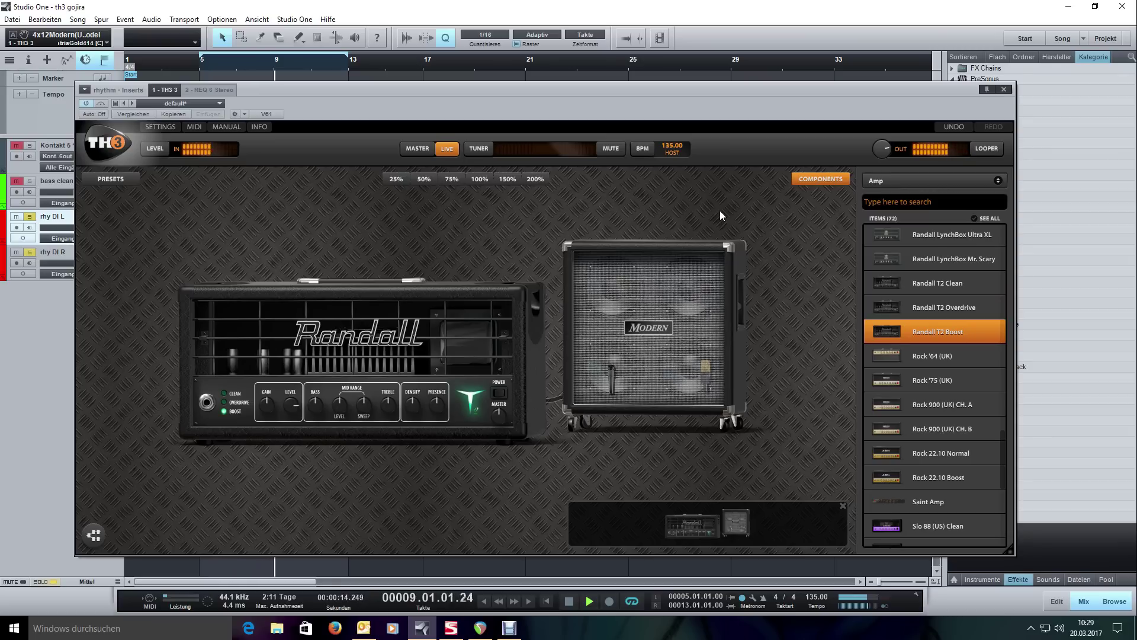
pyautogui.press('space')
pyautogui.press('KP_0')
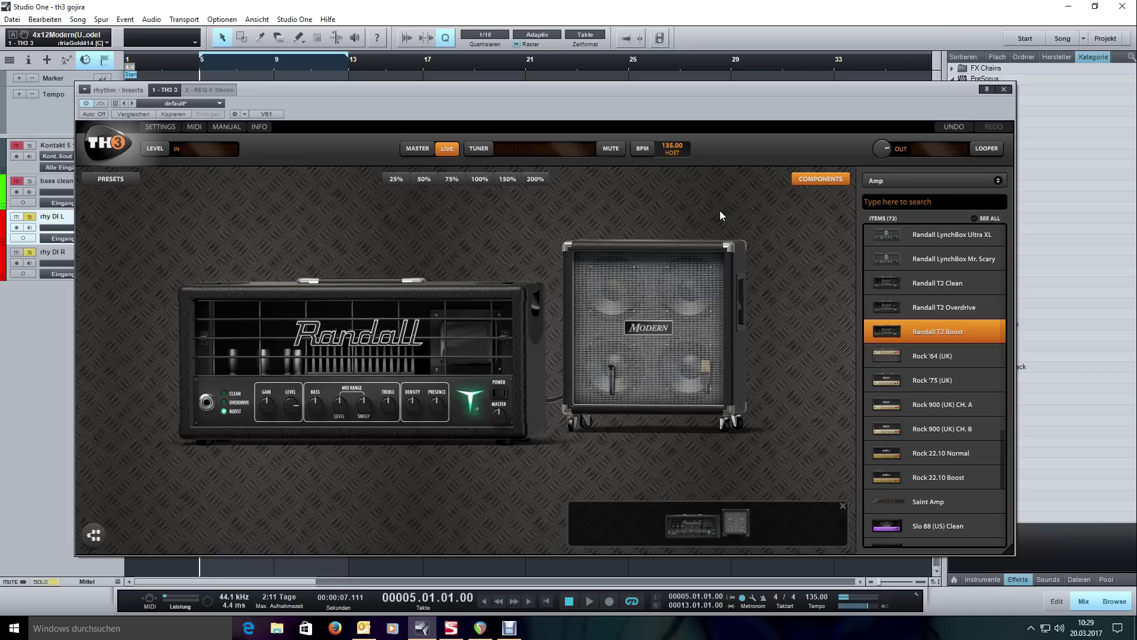
pyautogui.click(887, 184)
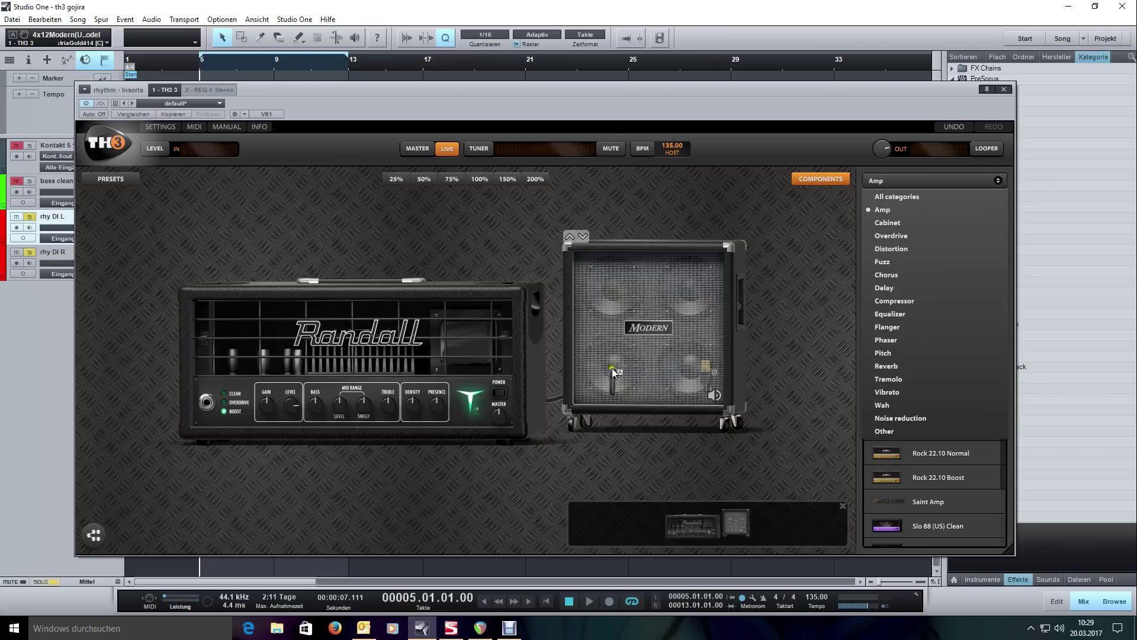
# - Place a TUBE NINE overdrive before the Randall amp, set its Tone to 5.00, and audition it
pyautogui.click(965, 233)
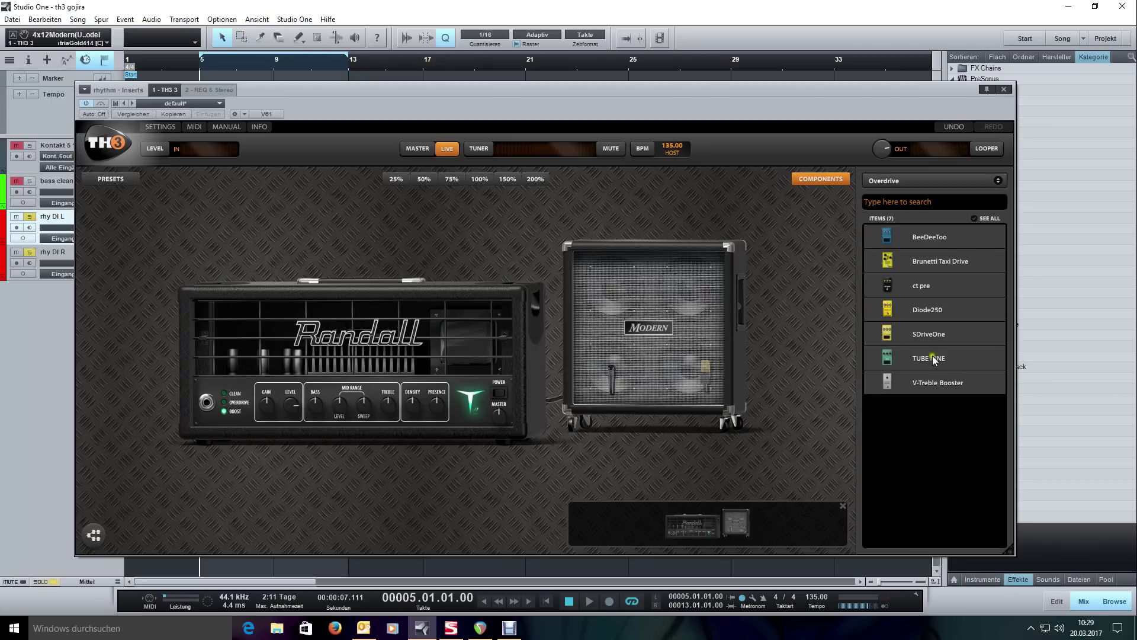
pyautogui.moveTo(934, 358); pyautogui.dragTo(150, 336)
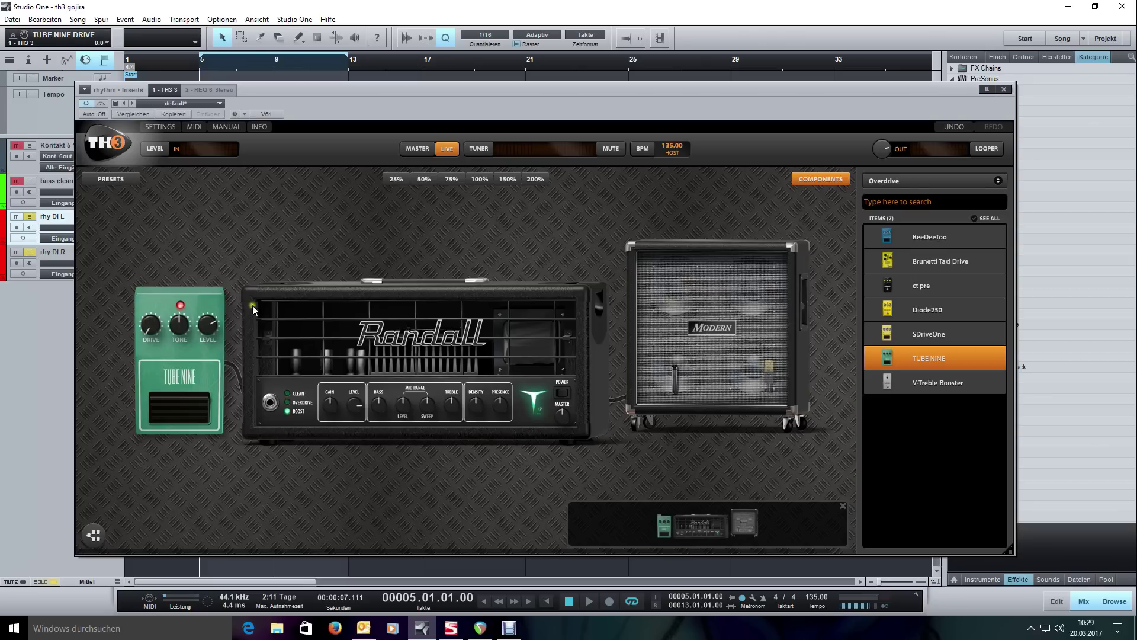
pyautogui.click(180, 327)
pyautogui.press('space')
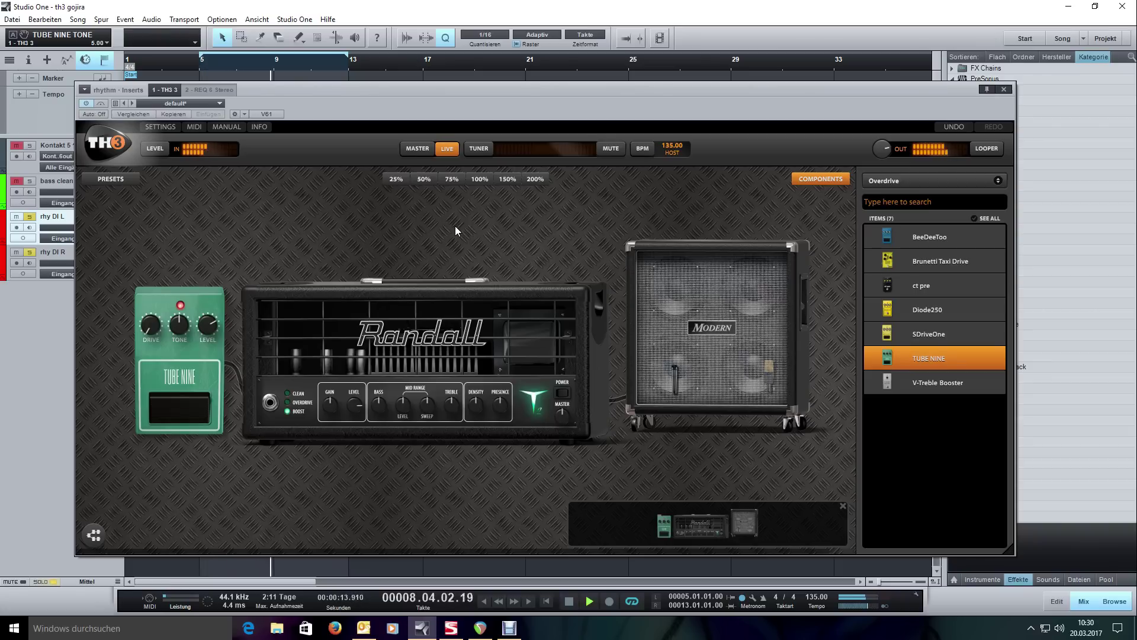
pyautogui.press('space')
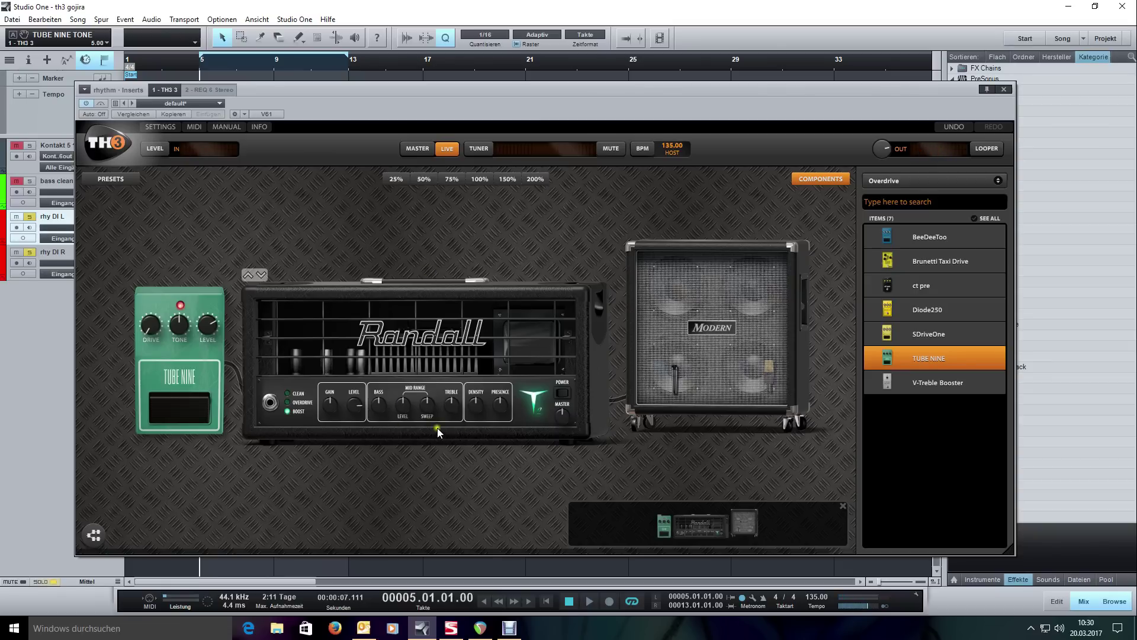
# - While the loop plays, raise the amp's midrange sweep, max the treble and drop presence to minimum
pyautogui.press('space')
pyautogui.moveTo(428, 416); pyautogui.dragTo(446, 338)
pyautogui.click(449, 403)
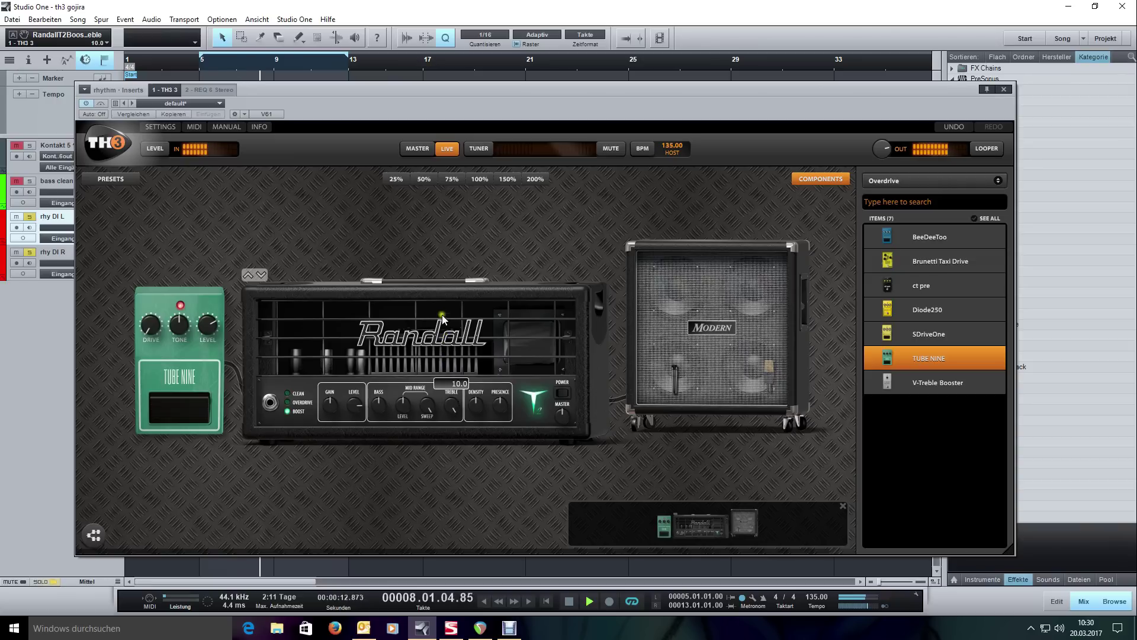
pyautogui.moveTo(503, 406); pyautogui.dragTo(495, 304)
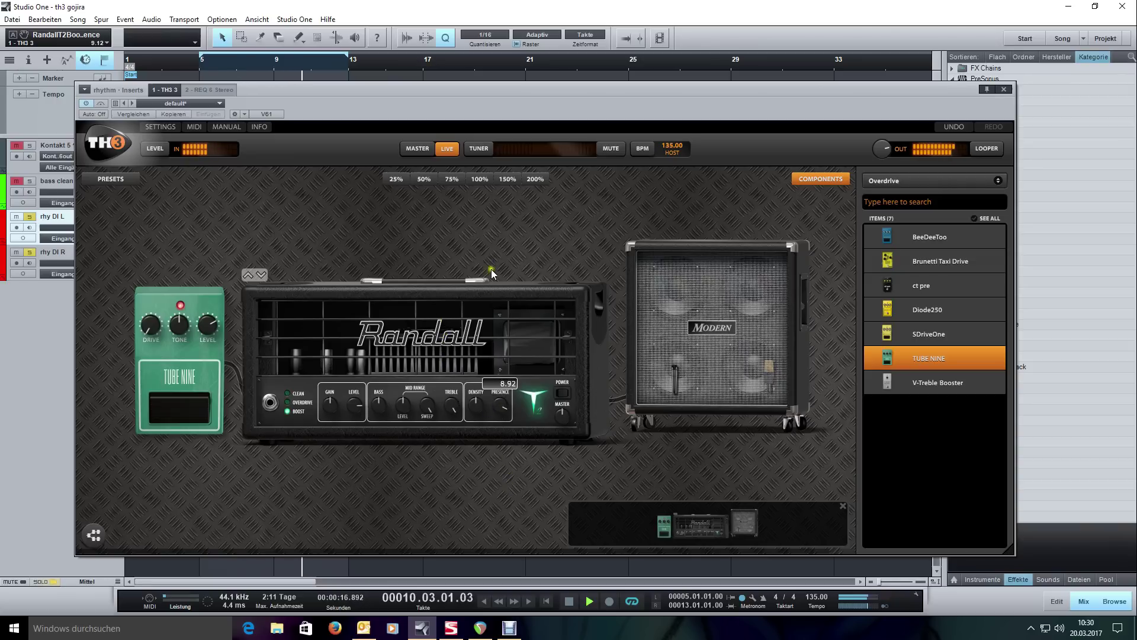
pyautogui.moveTo(465, 407); pyautogui.dragTo(461, 450)
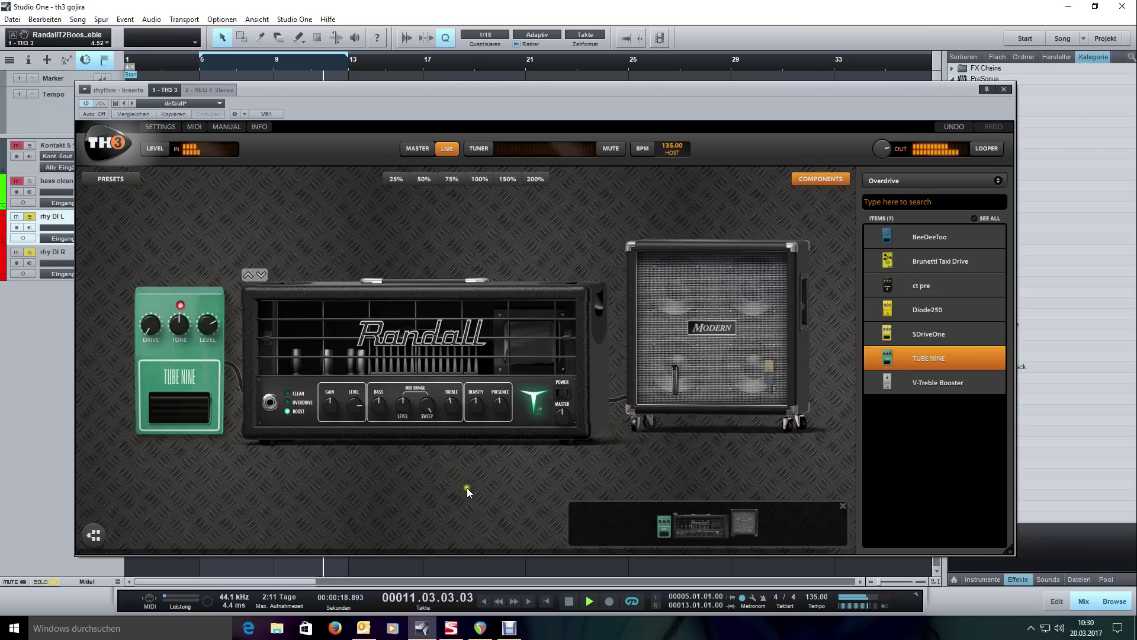
pyautogui.moveTo(499, 405); pyautogui.dragTo(498, 305)
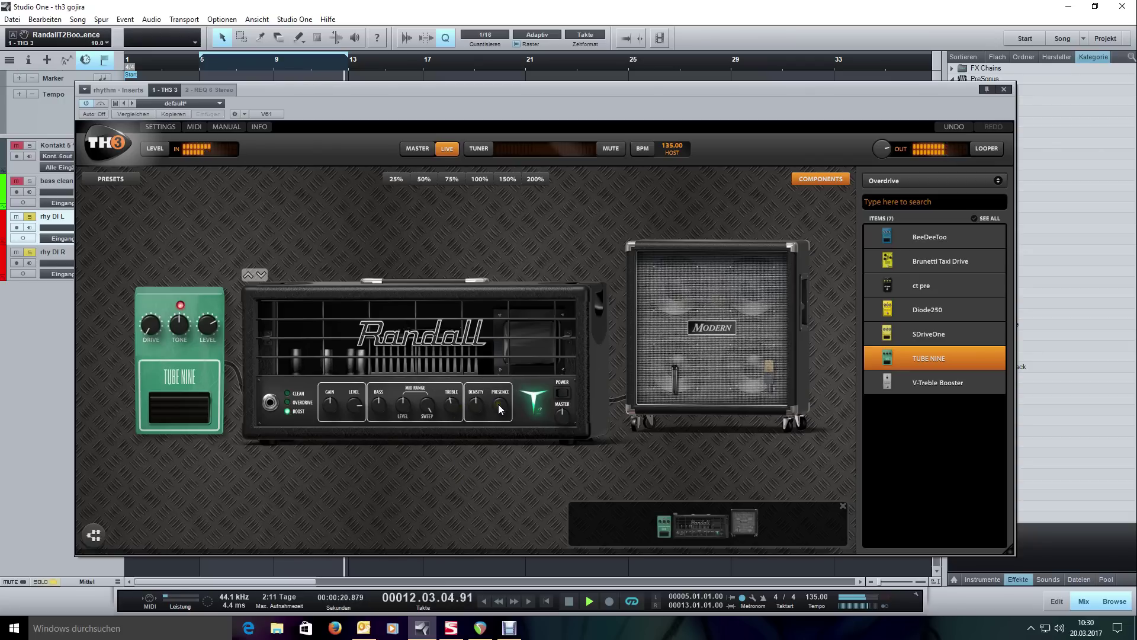
pyautogui.moveTo(498, 404); pyautogui.dragTo(488, 510)
pyautogui.moveTo(451, 405); pyautogui.dragTo(451, 282)
pyautogui.moveTo(496, 411)
pyautogui.mouseDown()
pyautogui.moveTo(502, 438)
pyautogui.moveTo(498, 411)
pyautogui.mouseUp()
# - Restart the loop to hear the retuned rig, then stop playback
pyautogui.press('space')
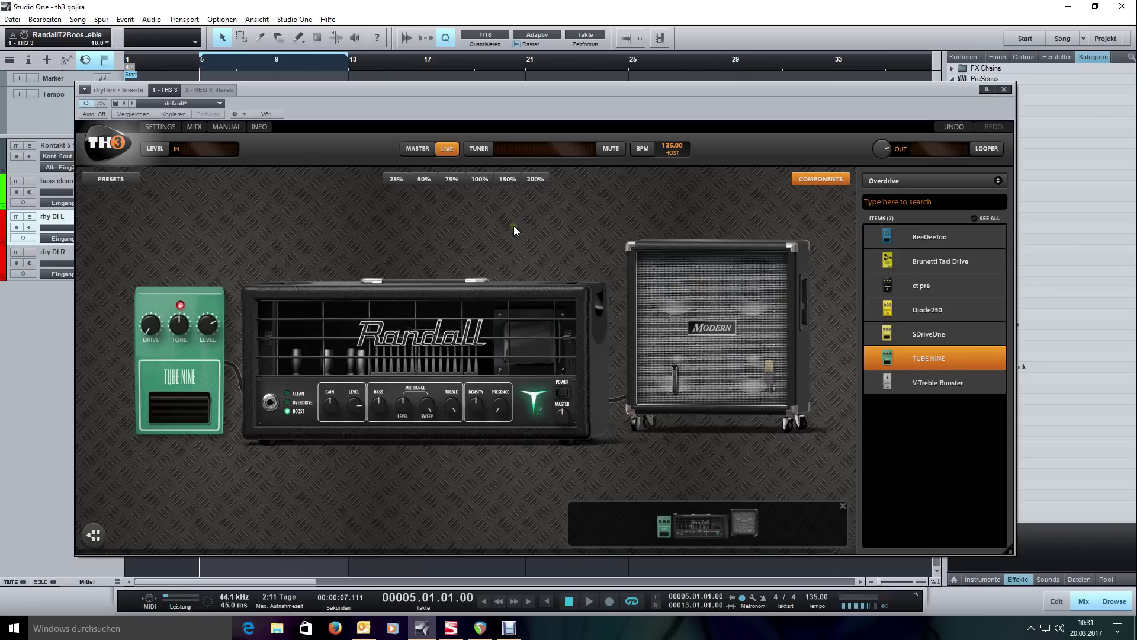
pyautogui.press('space')
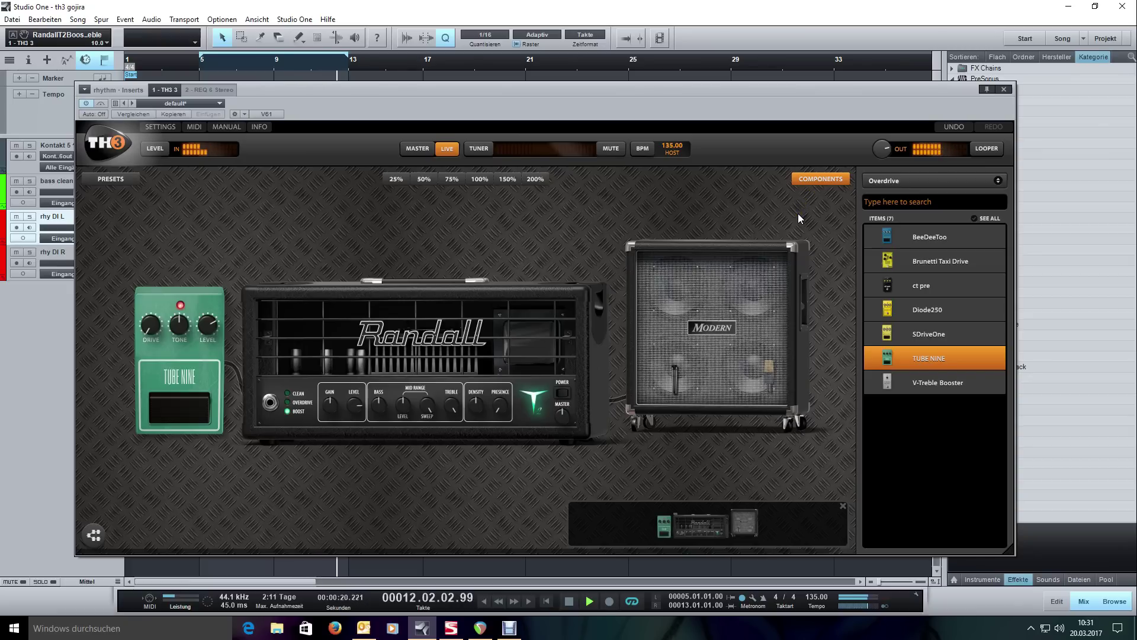
pyautogui.press('space')
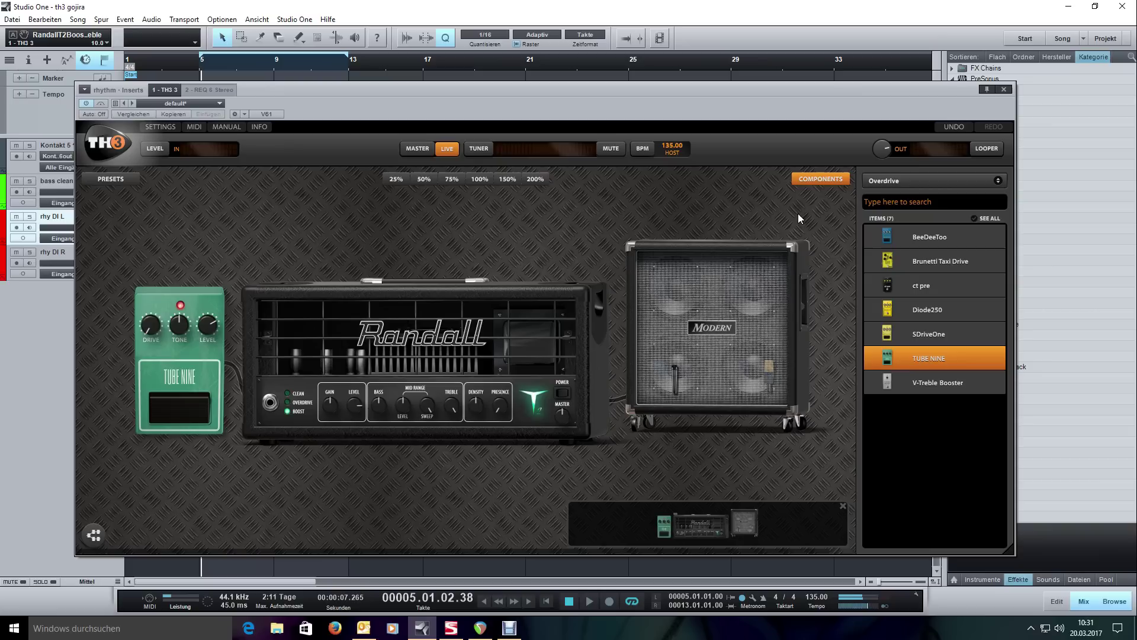
# - Insert a 7-Band GEQ between amp and cabinet and a Parametric EQ after the cabinet
pyautogui.click(957, 181)
pyautogui.click(922, 314)
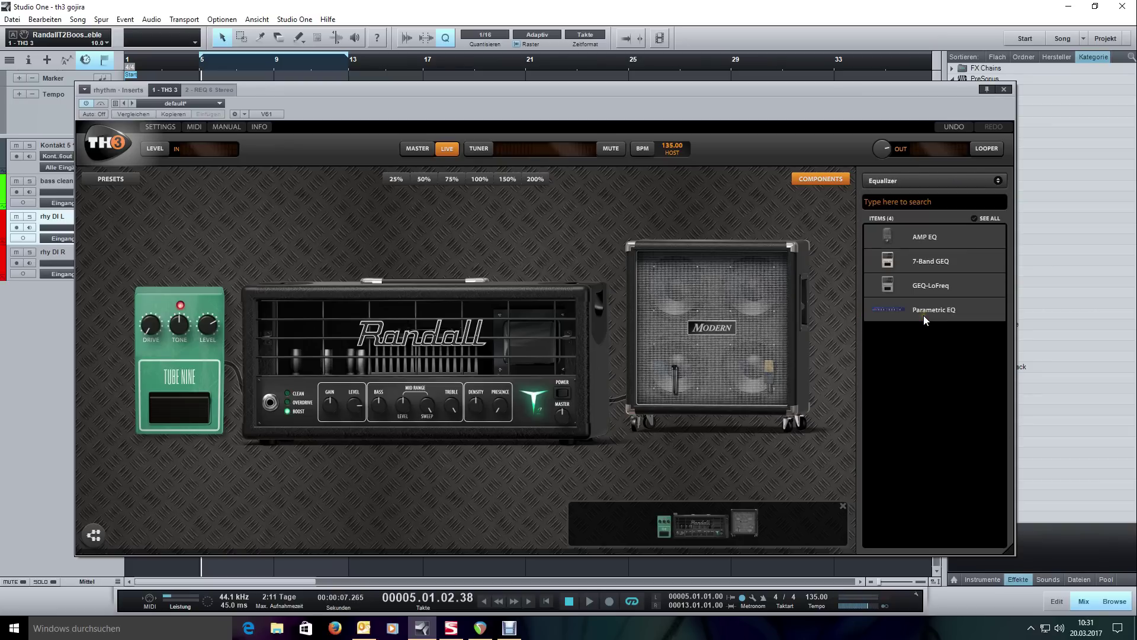
pyautogui.moveTo(918, 265); pyautogui.dragTo(564, 268)
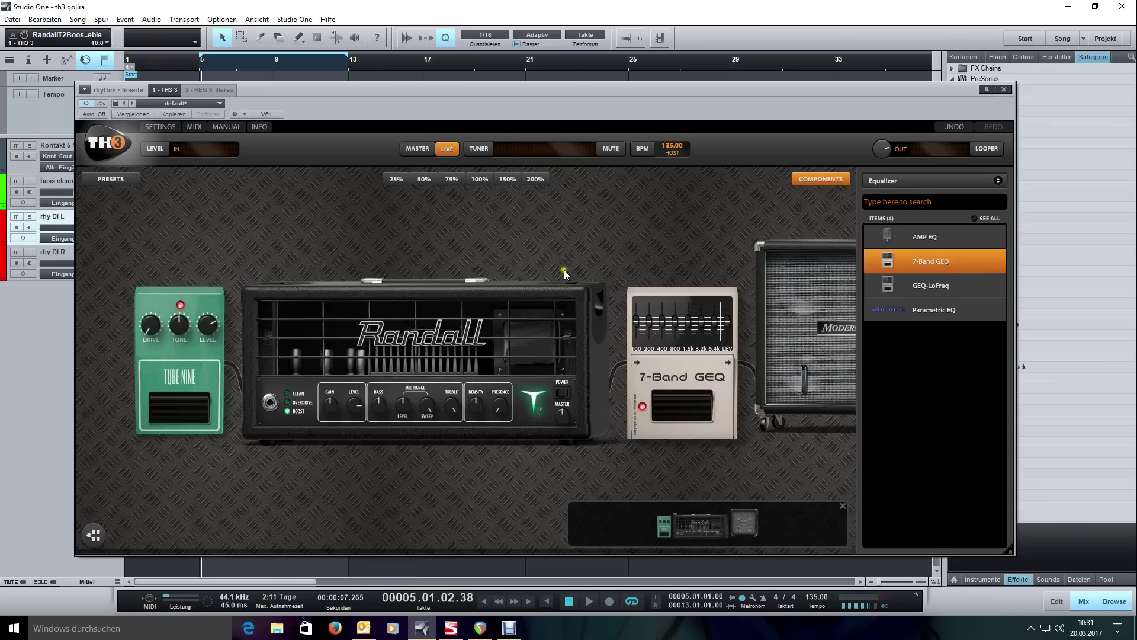
pyautogui.moveTo(943, 310); pyautogui.dragTo(848, 322)
pyautogui.click(820, 179)
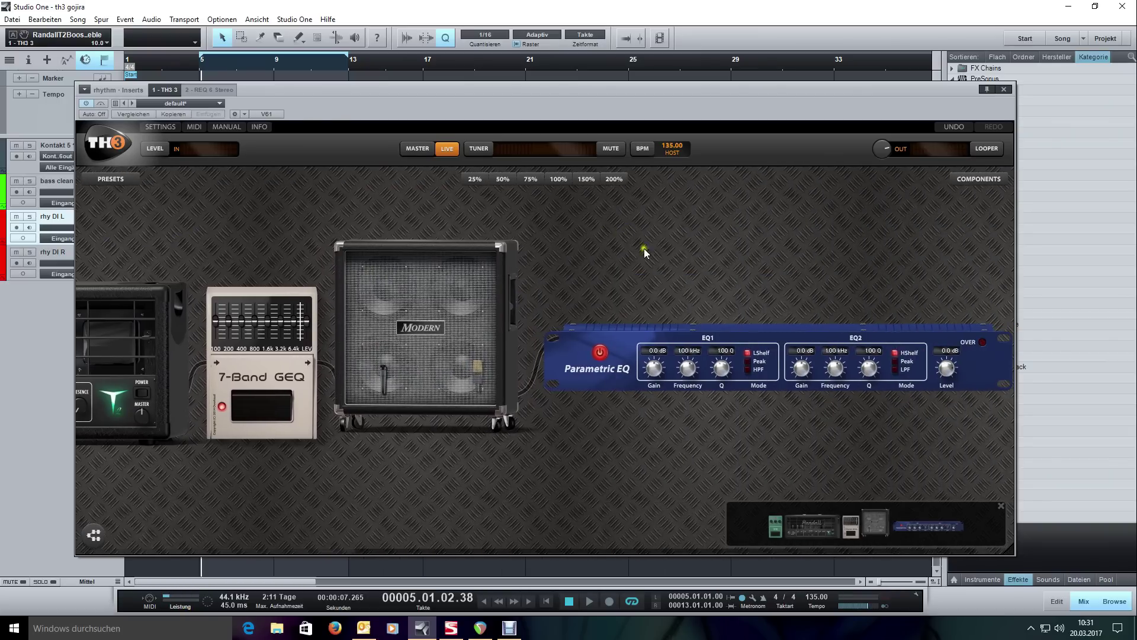
# - Make EQ1 a peak band near 2.23 kHz and set its gain to -4 dB
pyautogui.click(746, 360)
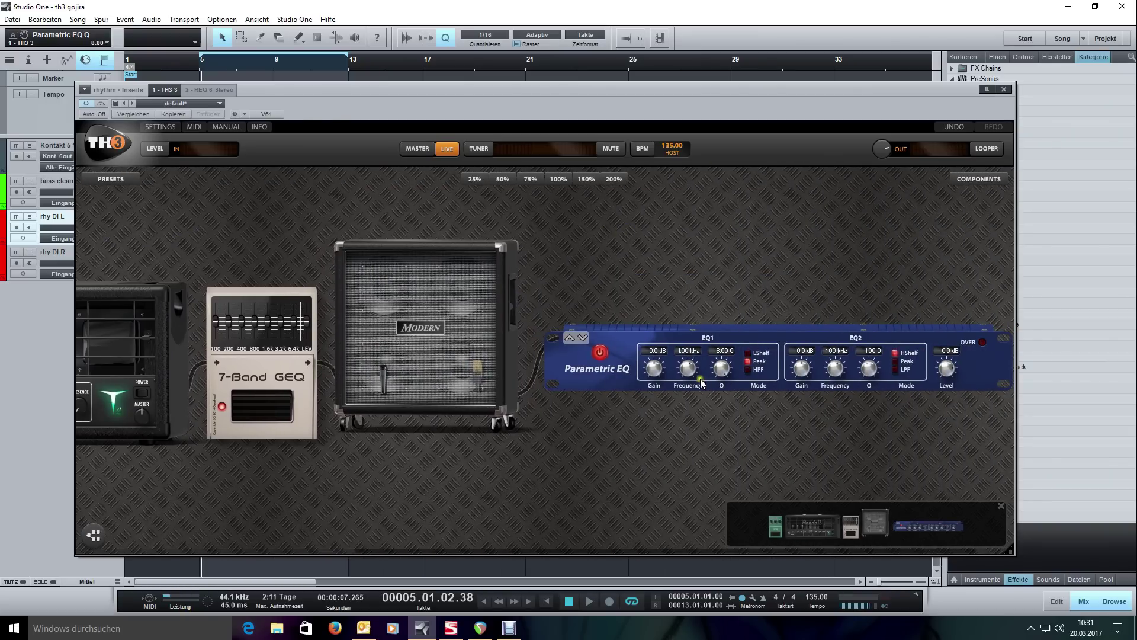
pyautogui.scroll(5, 685, 372)
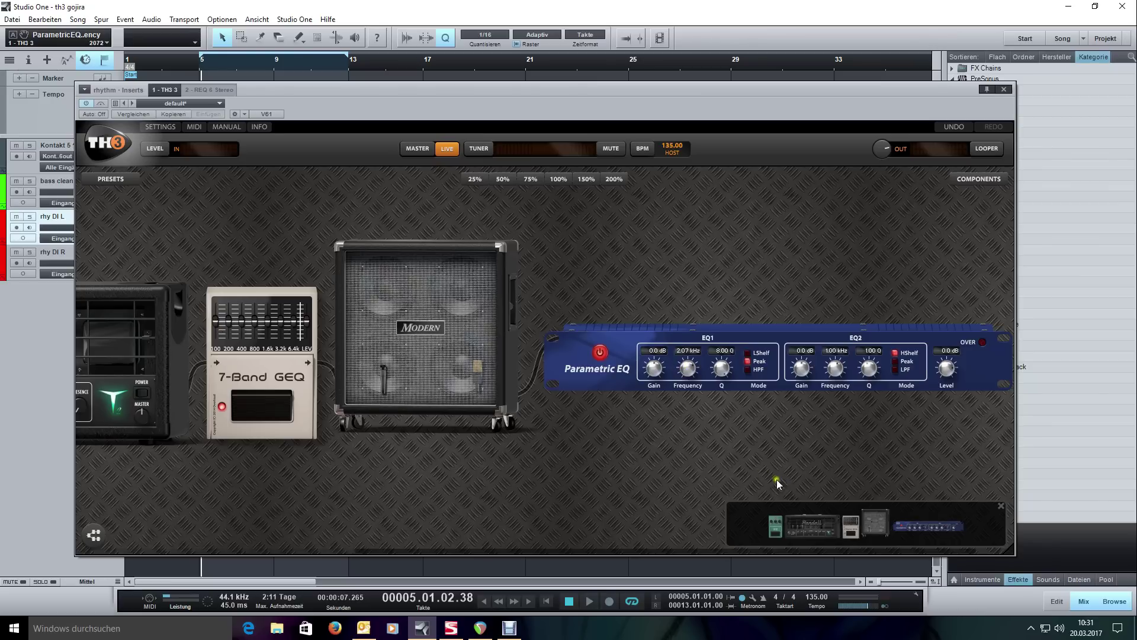
pyautogui.press('space')
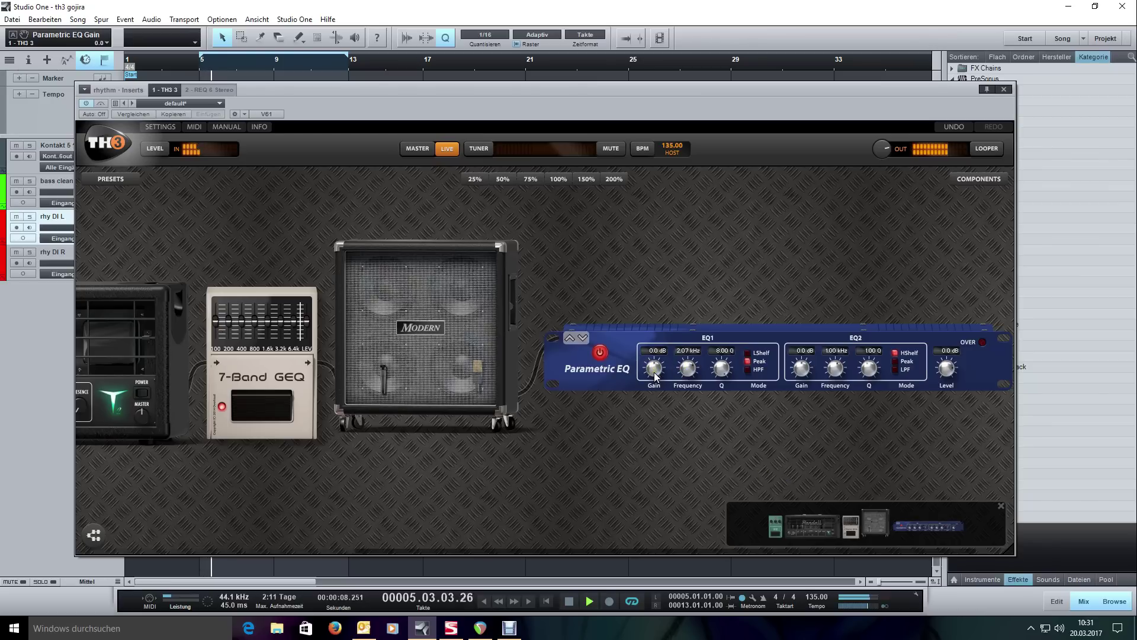
pyautogui.moveTo(655, 377); pyautogui.dragTo(689, 368)
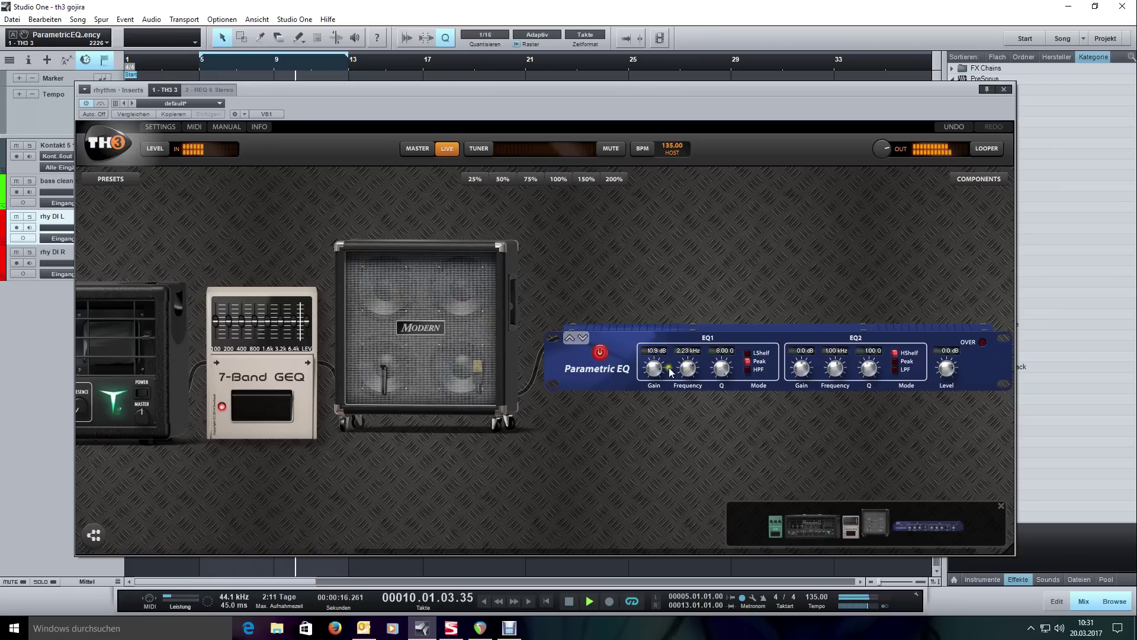
pyautogui.press('space')
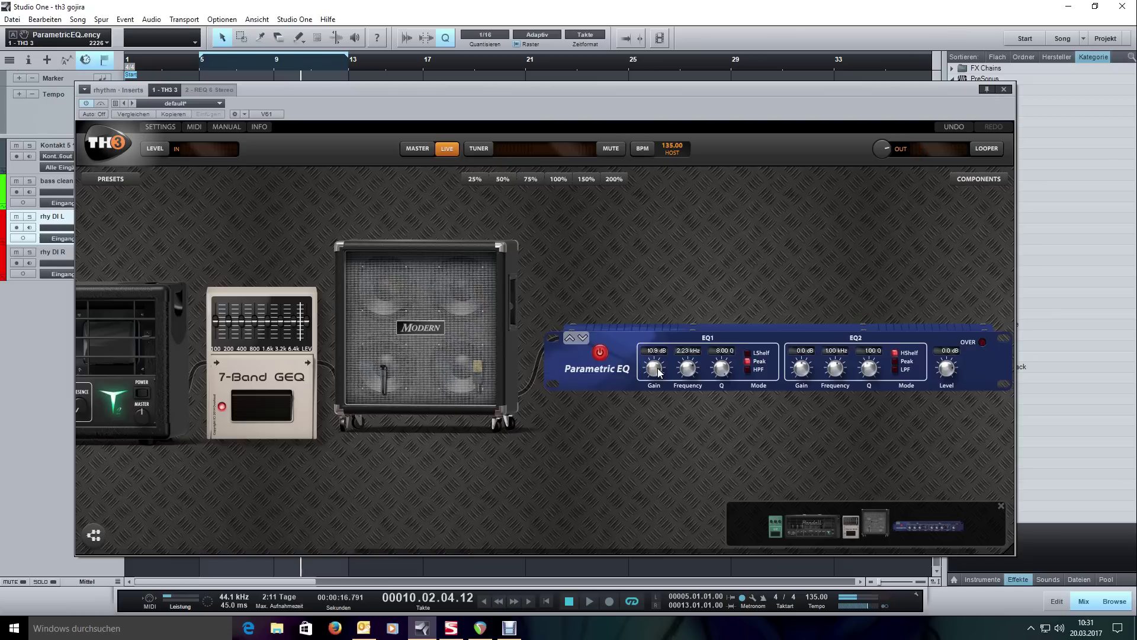
pyautogui.doubleClick(658, 367)
pyautogui.write('-4')
pyautogui.press('Return')
pyautogui.hscroll(2, 713, 284)
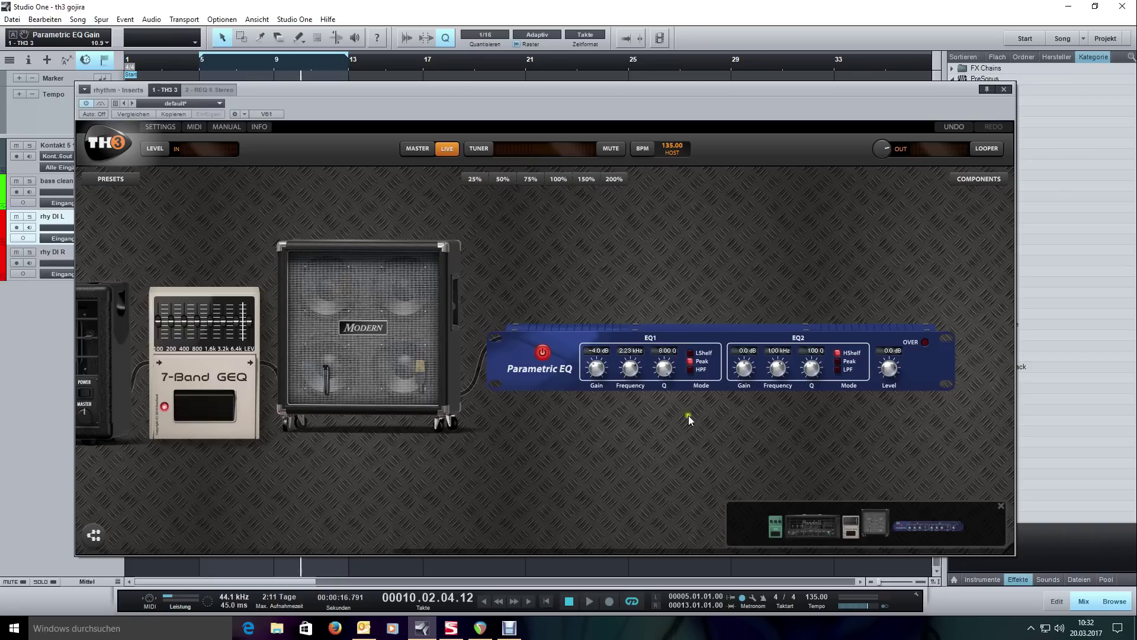
pyautogui.hscroll(-7, 663, 439)
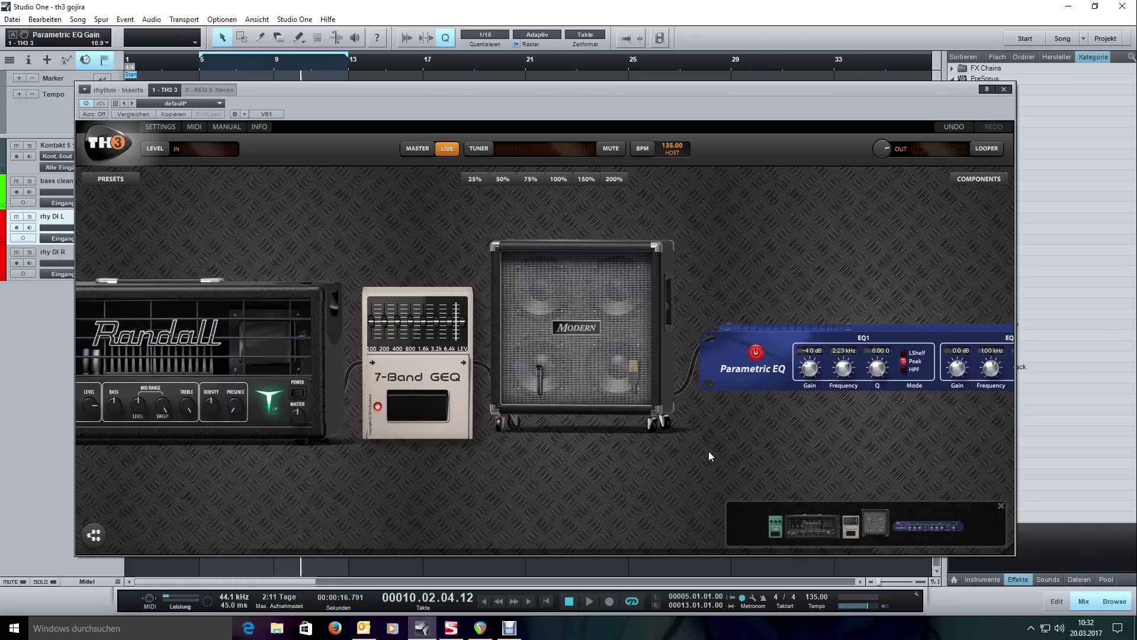
pyautogui.press('space')
pyautogui.press('space')
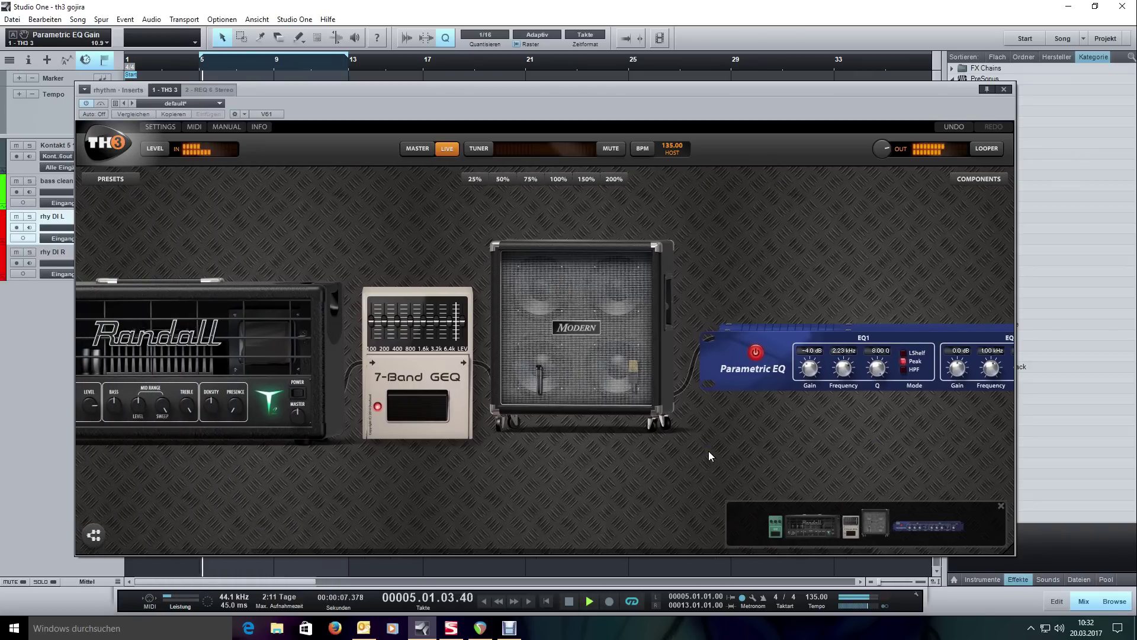
pyautogui.hscroll(3, 758, 428)
pyautogui.click(680, 352)
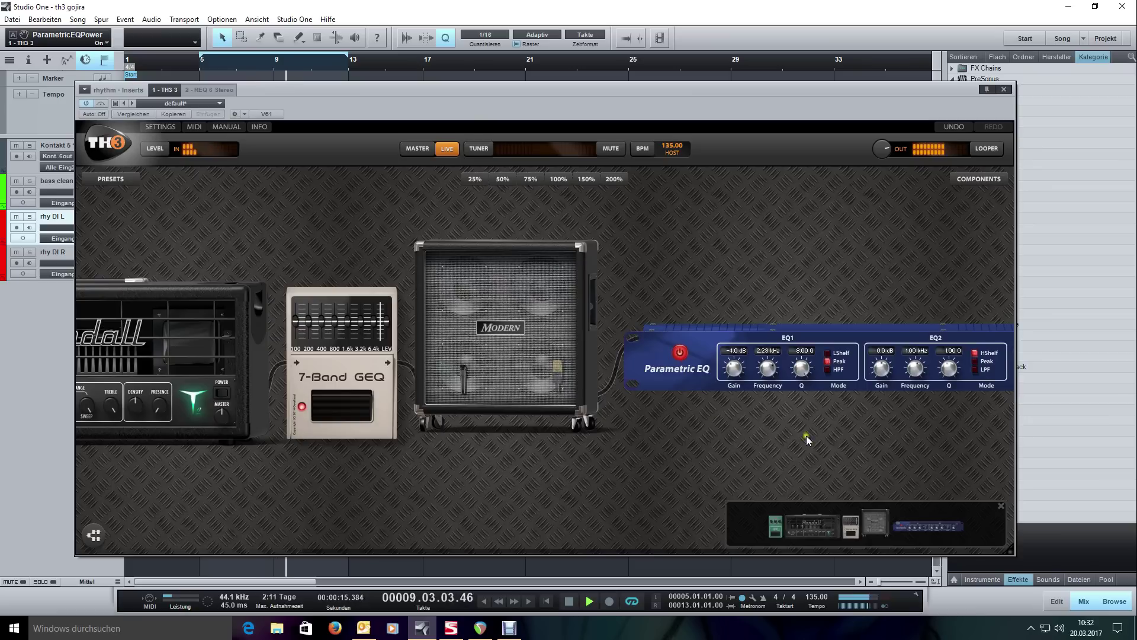
pyautogui.moveTo(828, 435); pyautogui.dragTo(643, 431)
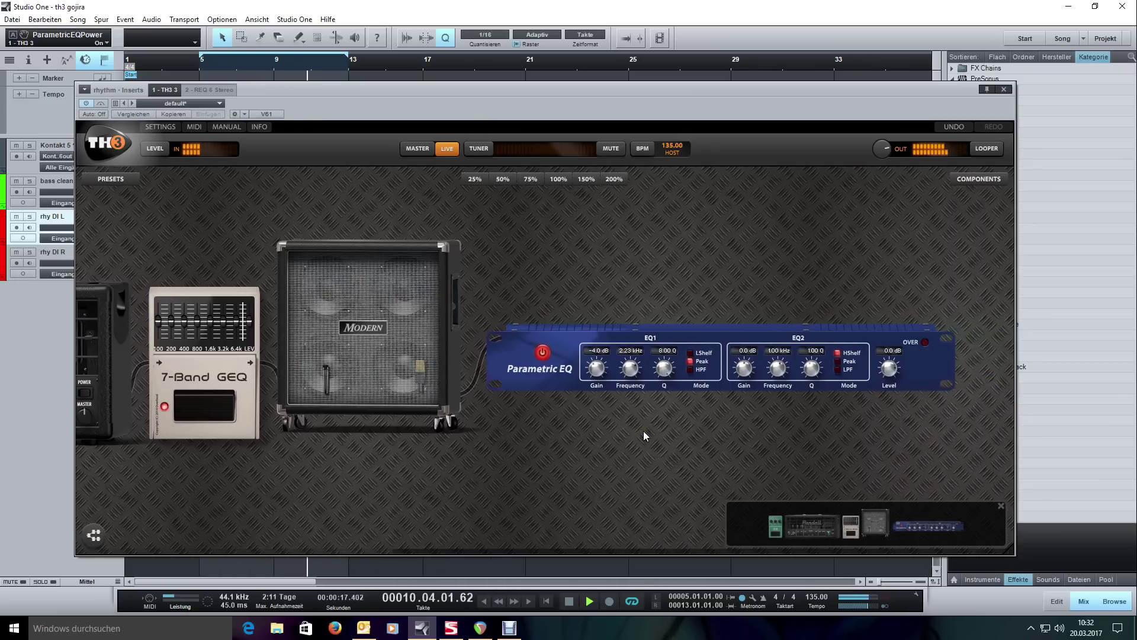
pyautogui.moveTo(527, 449); pyautogui.dragTo(876, 428)
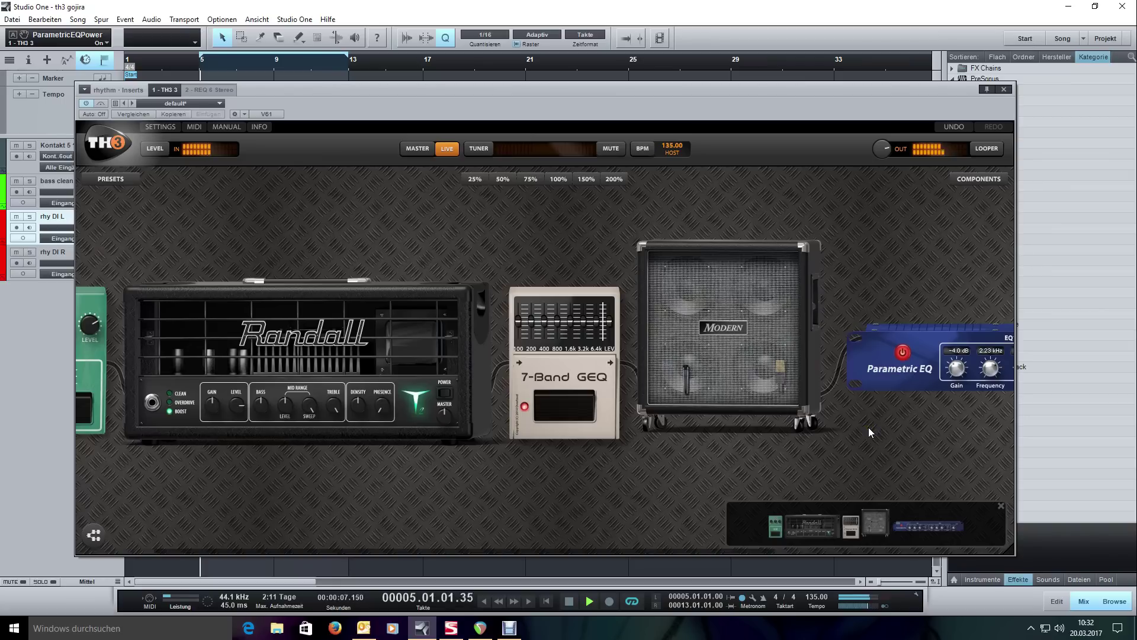
pyautogui.press('space')
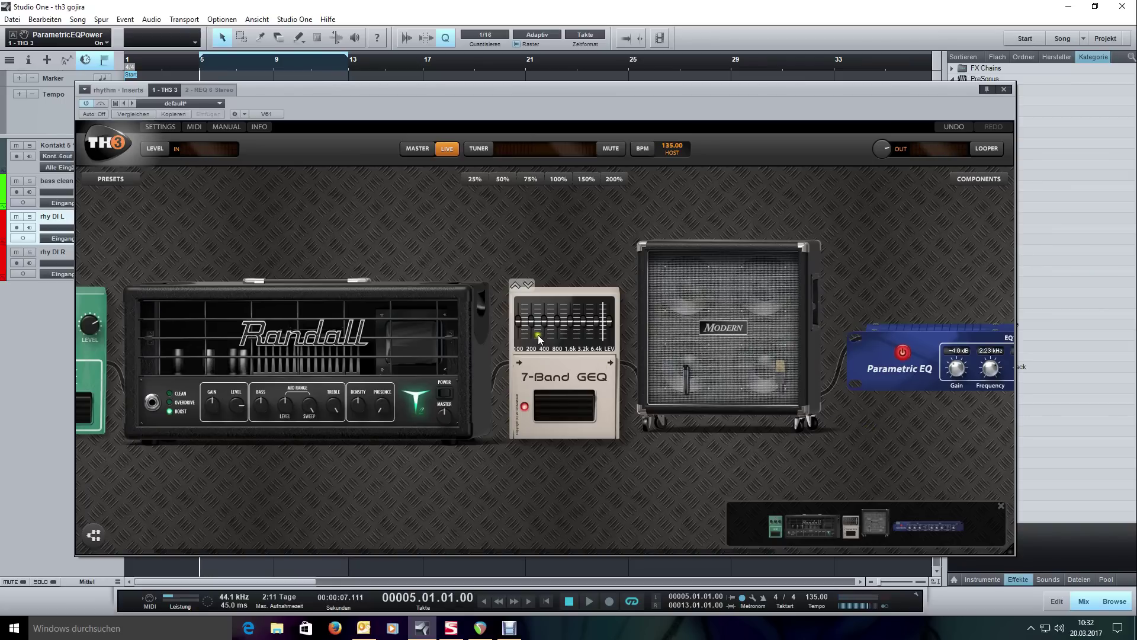
# - With the loop playing, cut the 7-Band GEQ's 400 Hz band to -2.1
pyautogui.press('space')
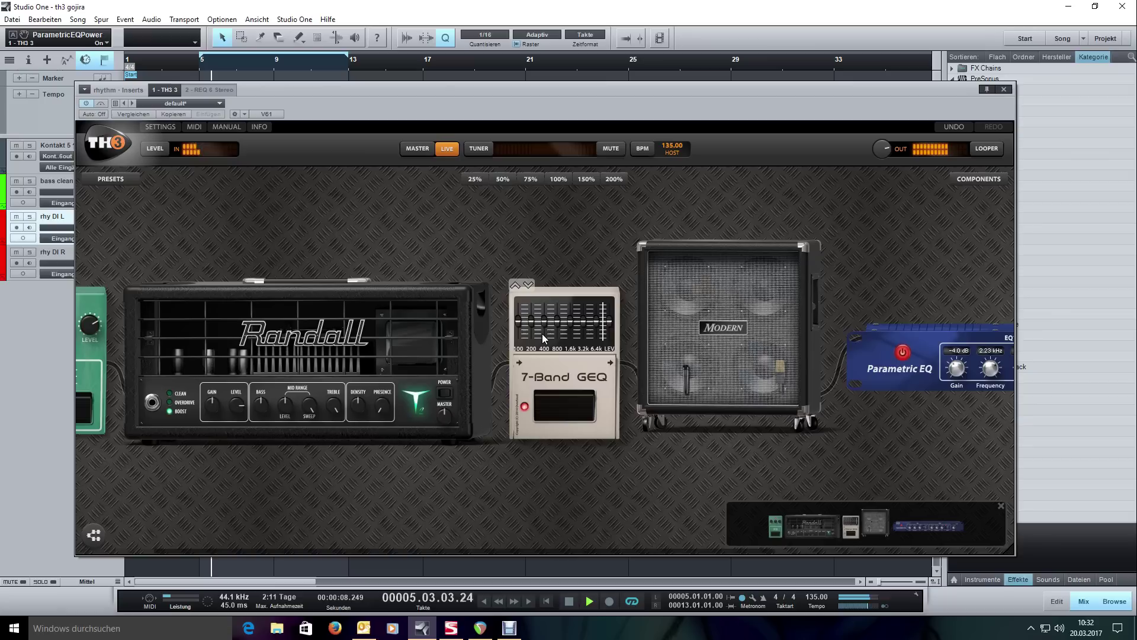
pyautogui.click(542, 332)
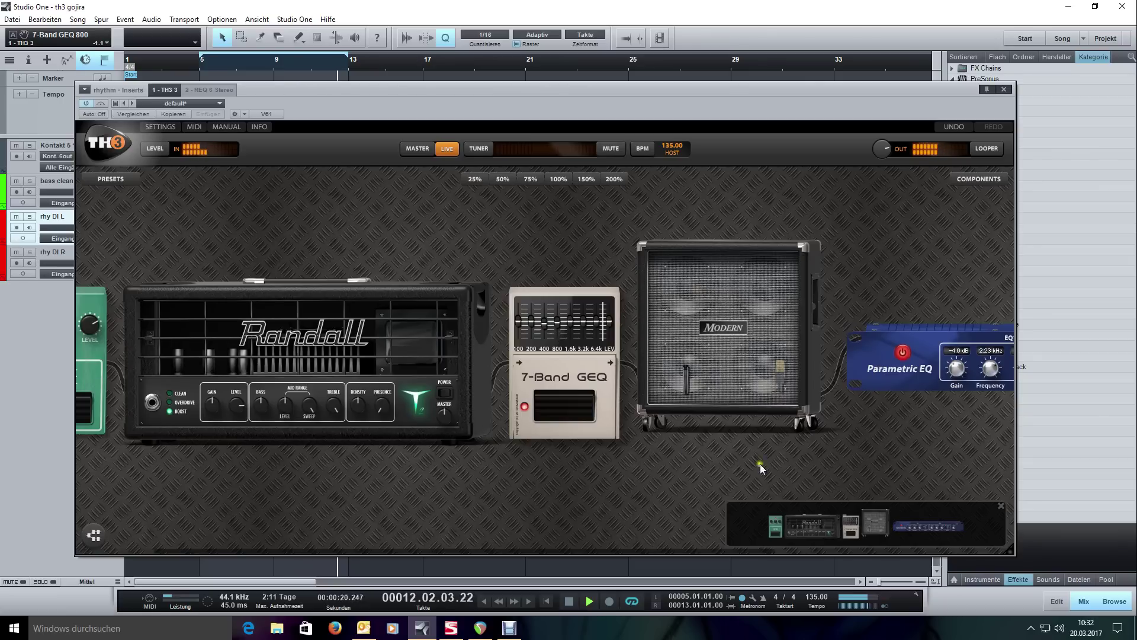
pyautogui.scroll(-5, 836, 451)
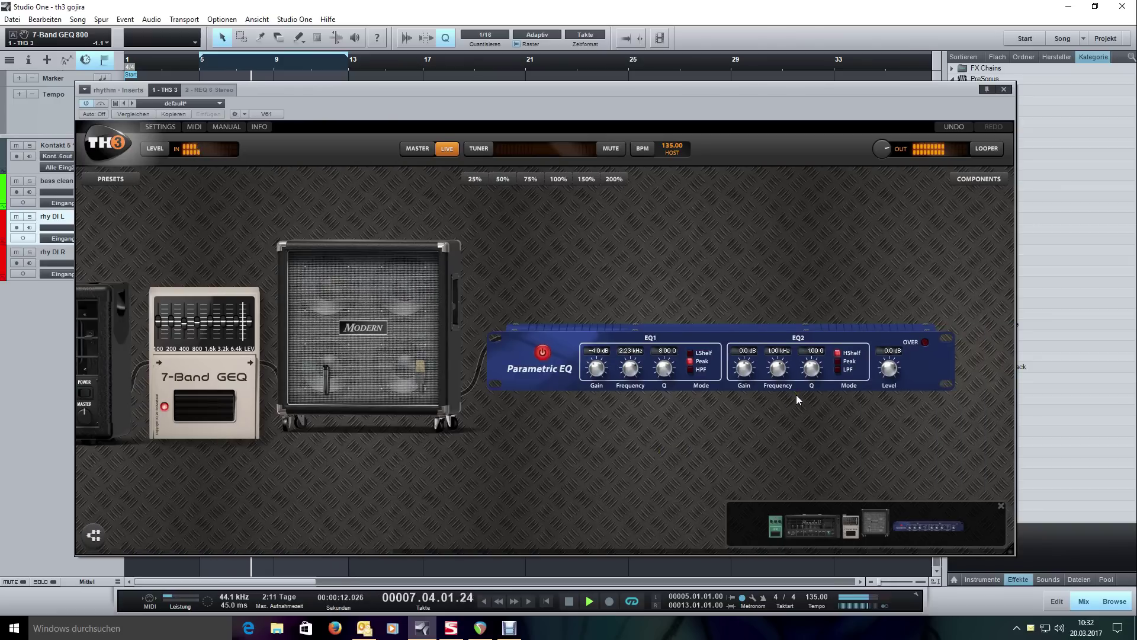
# - Make EQ2 a peak band and tune its frequency to 4.01 kHz during playback
pyautogui.press('space')
pyautogui.press('Home')
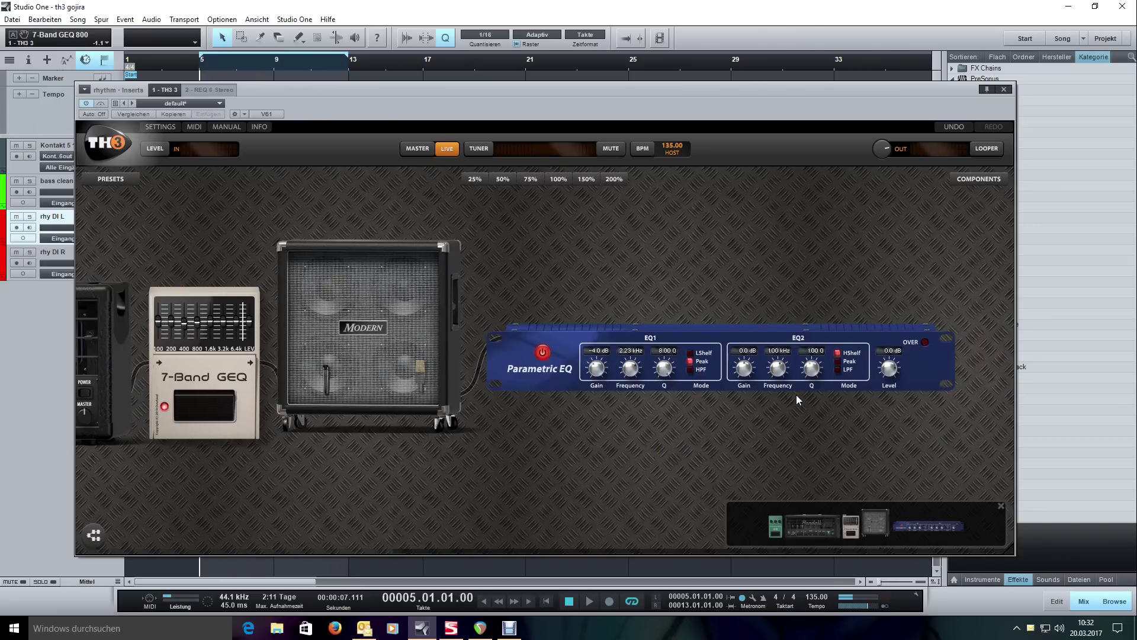
pyautogui.click(838, 361)
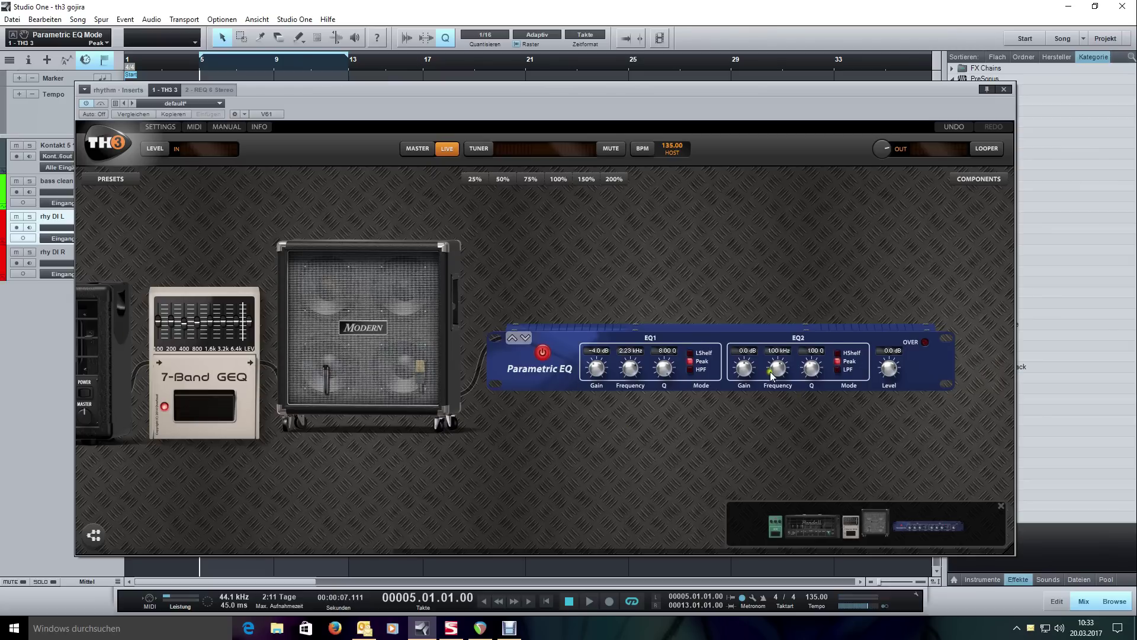
pyautogui.moveTo(781, 382); pyautogui.dragTo(781, 373)
pyautogui.moveTo(771, 377)
pyautogui.mouseDown()
pyautogui.moveTo(813, 366)
pyautogui.moveTo(812, 351)
pyautogui.moveTo(772, 374)
pyautogui.moveTo(743, 370)
pyautogui.moveTo(740, 345)
pyautogui.moveTo(754, 377)
pyautogui.moveTo(778, 376)
pyautogui.moveTo(779, 386)
pyautogui.moveTo(774, 325)
pyautogui.moveTo(779, 373)
pyautogui.moveTo(804, 365)
pyautogui.moveTo(801, 329)
pyautogui.moveTo(811, 410)
pyautogui.moveTo(813, 371)
pyautogui.mouseUp()
pyautogui.press('space')
pyautogui.click(800, 372)
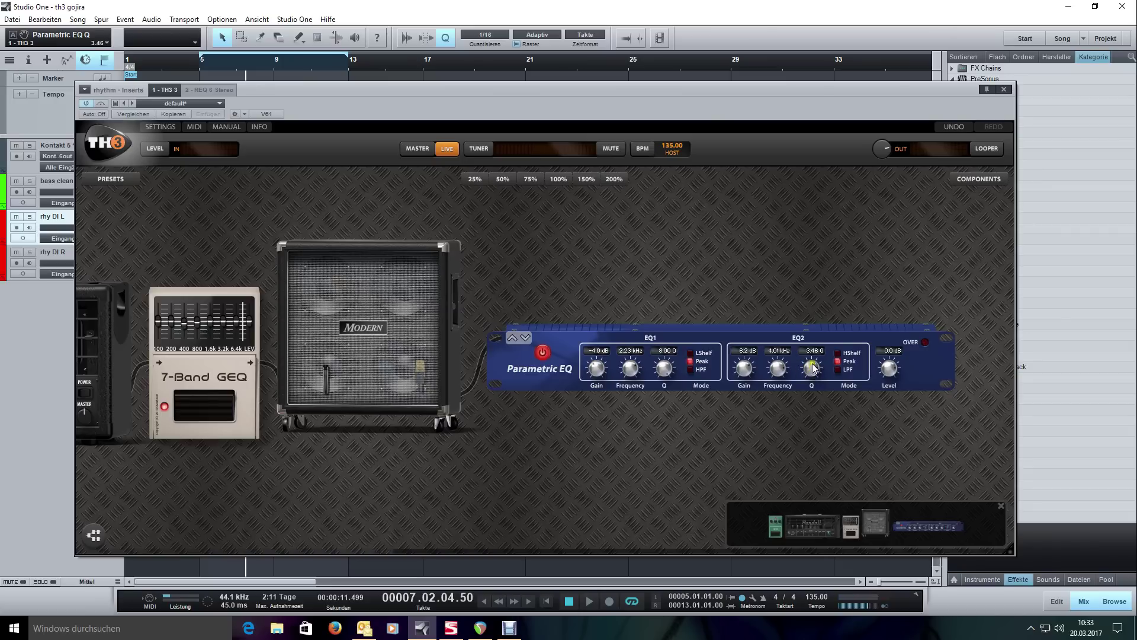
# - Set EQ2 gain to -4 dB, compare it against 0 dB while playing, then restore -4 dB
pyautogui.doubleClick(743, 370)
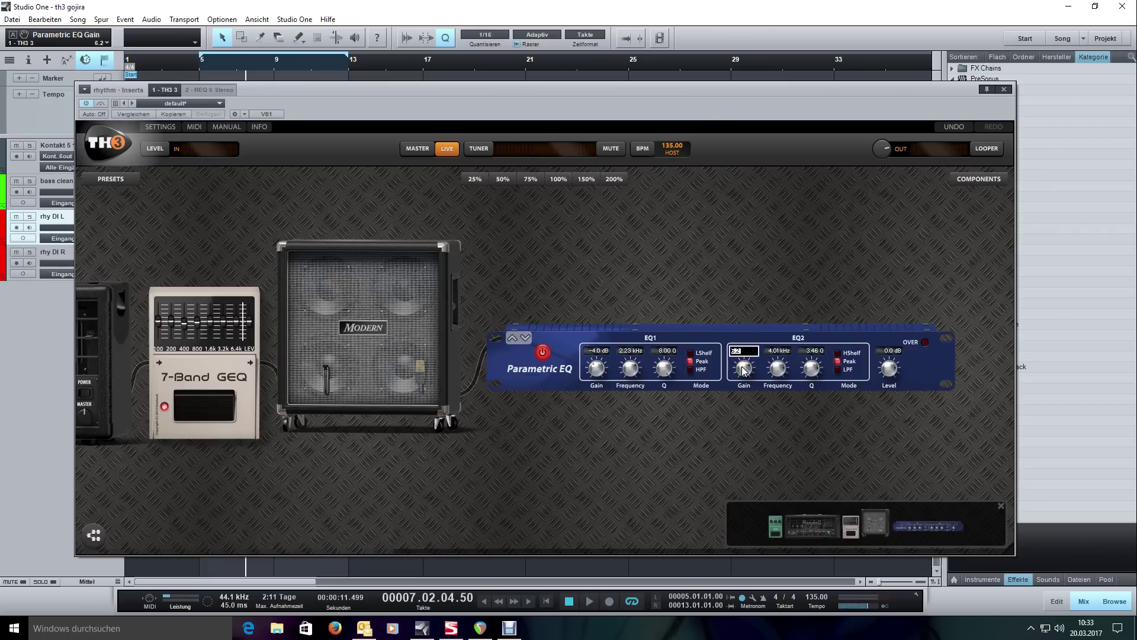
pyautogui.write('-4')
pyautogui.press('Return')
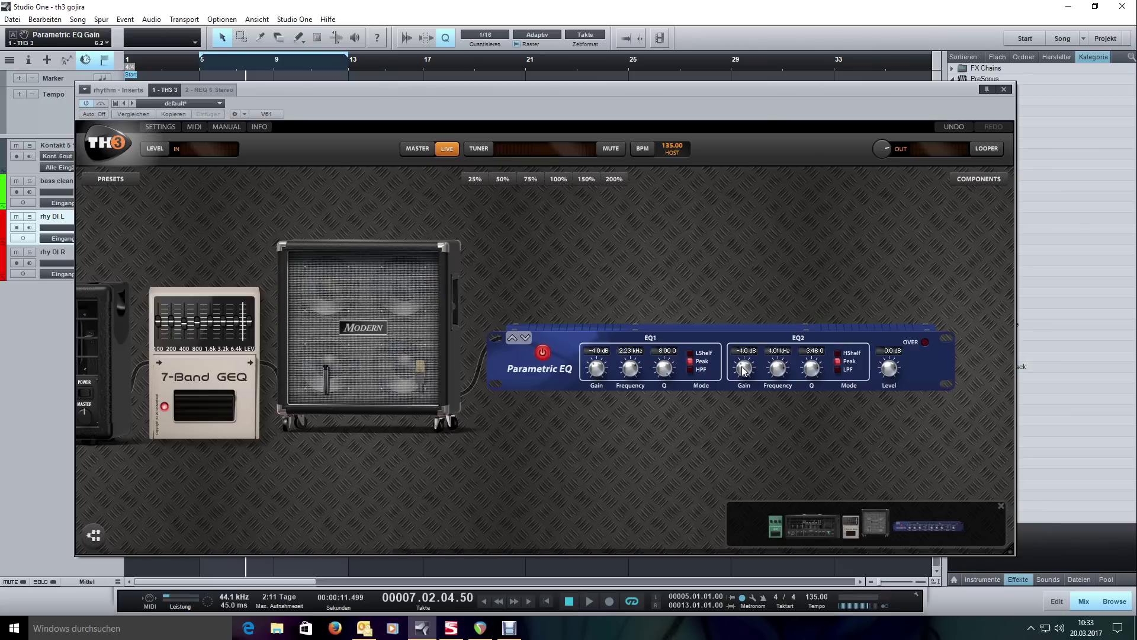
pyautogui.press('space')
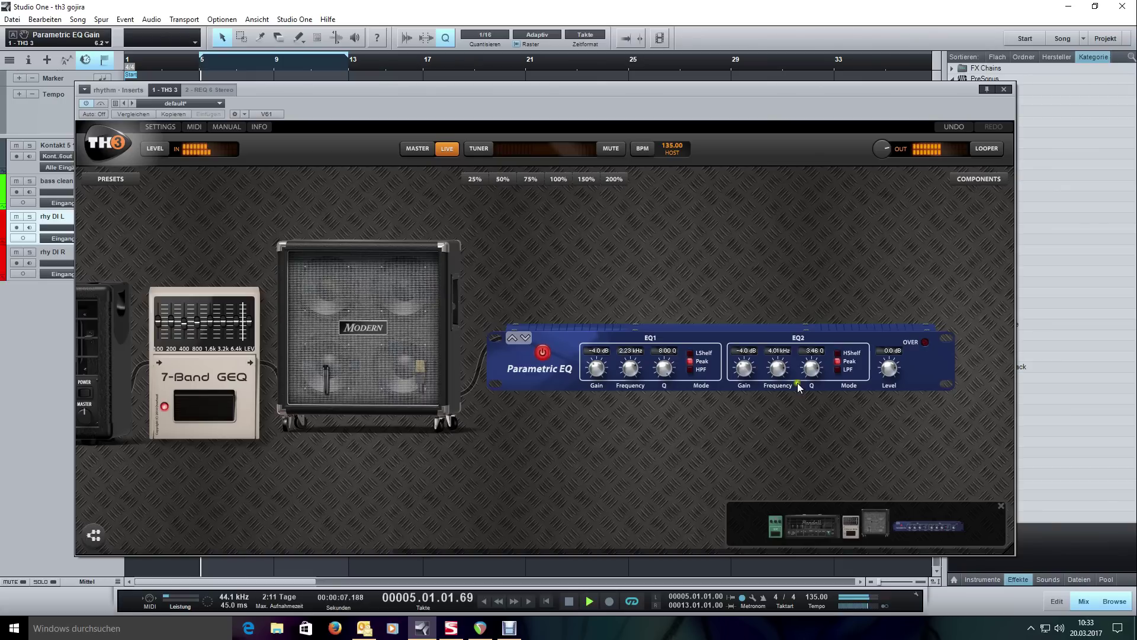
pyautogui.doubleClick(744, 370)
pyautogui.write('0')
pyautogui.press('Return')
pyautogui.doubleClick(744, 371)
pyautogui.write('-4')
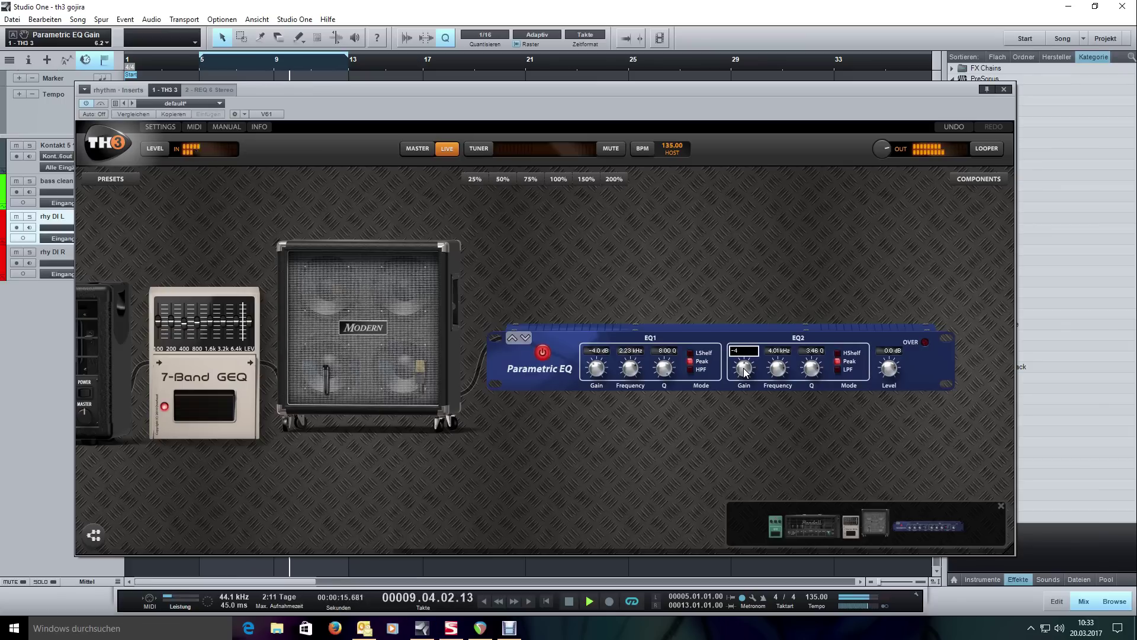
pyautogui.press('Return')
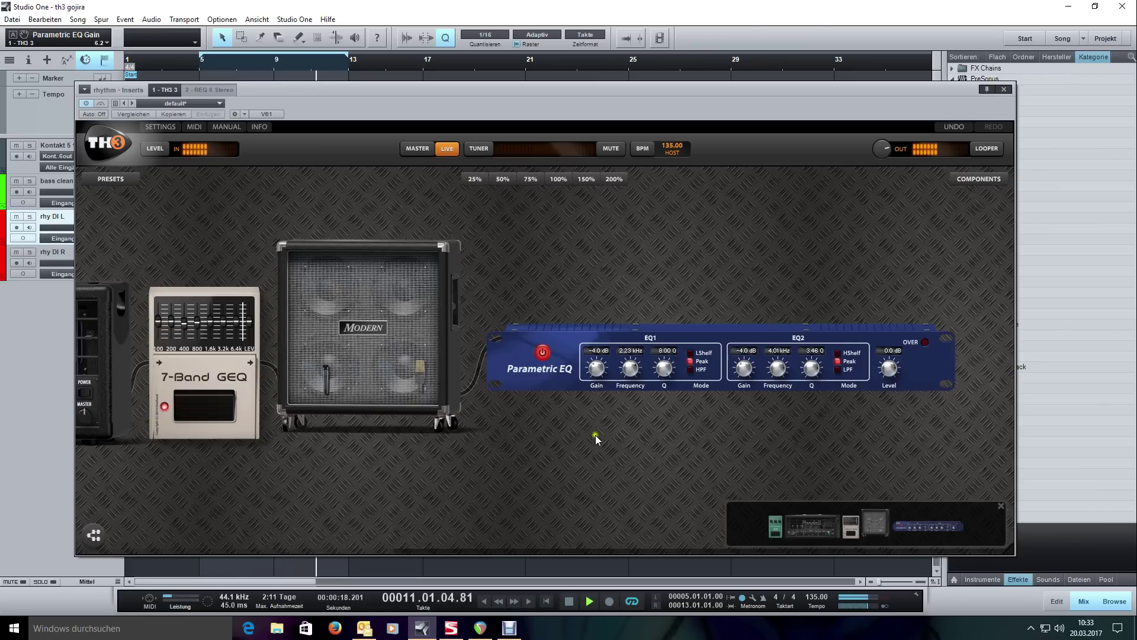
# - Scroll to the Randall head and raise its Presence to about 5.08 while the loop plays
pyautogui.hscroll(-3, 596, 434)
pyautogui.hscroll(-1, 691, 450)
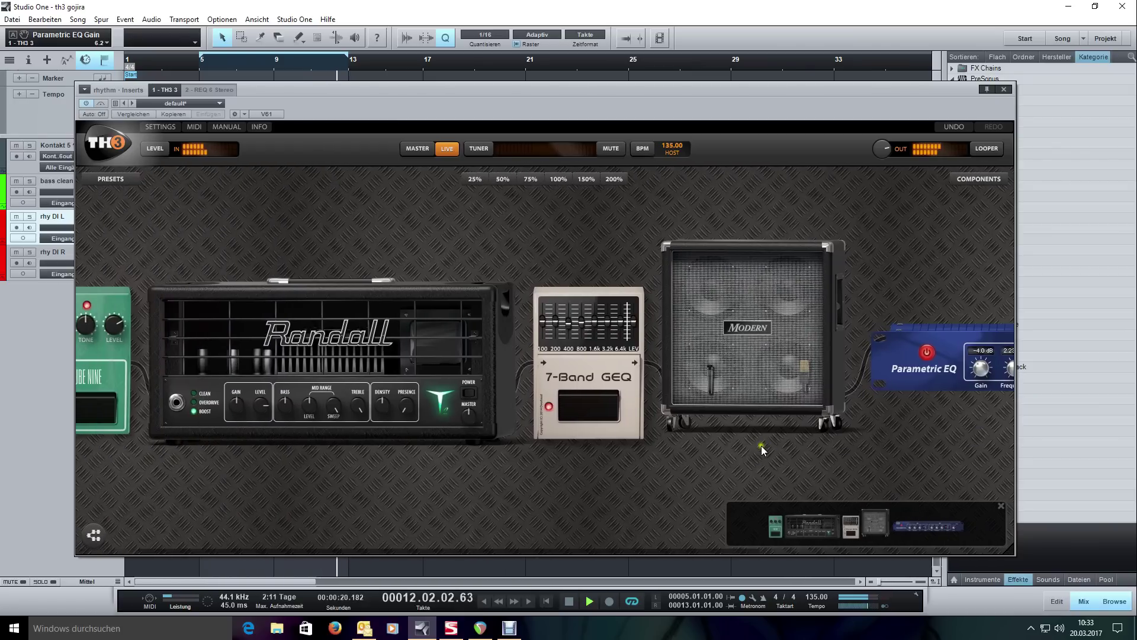
pyautogui.hscroll(-1, 770, 446)
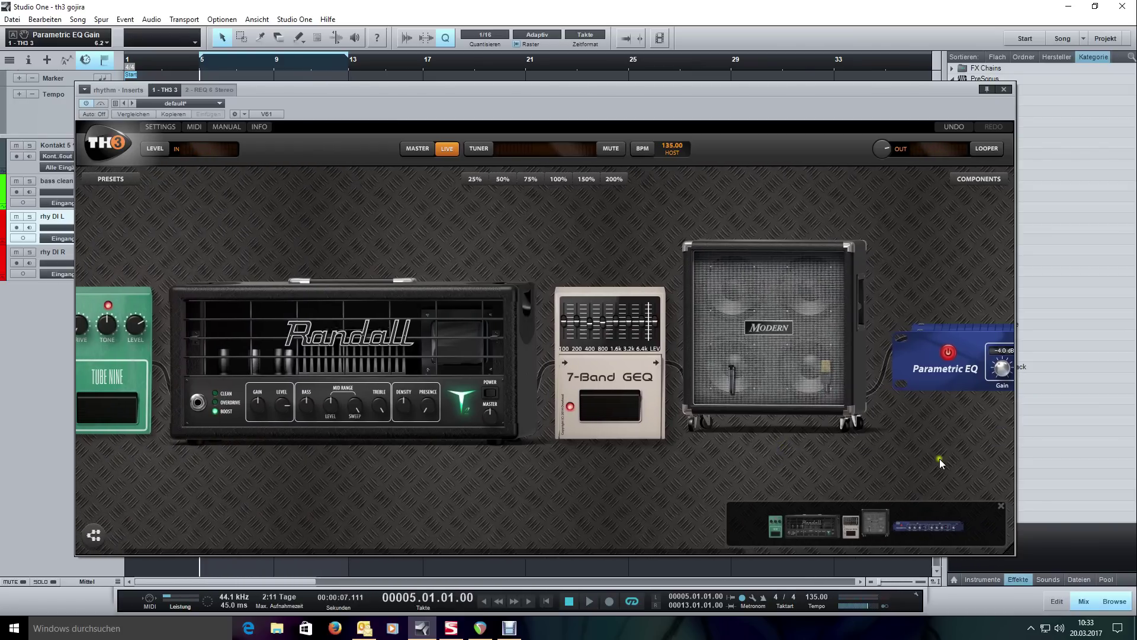
pyautogui.hscroll(4, 939, 458)
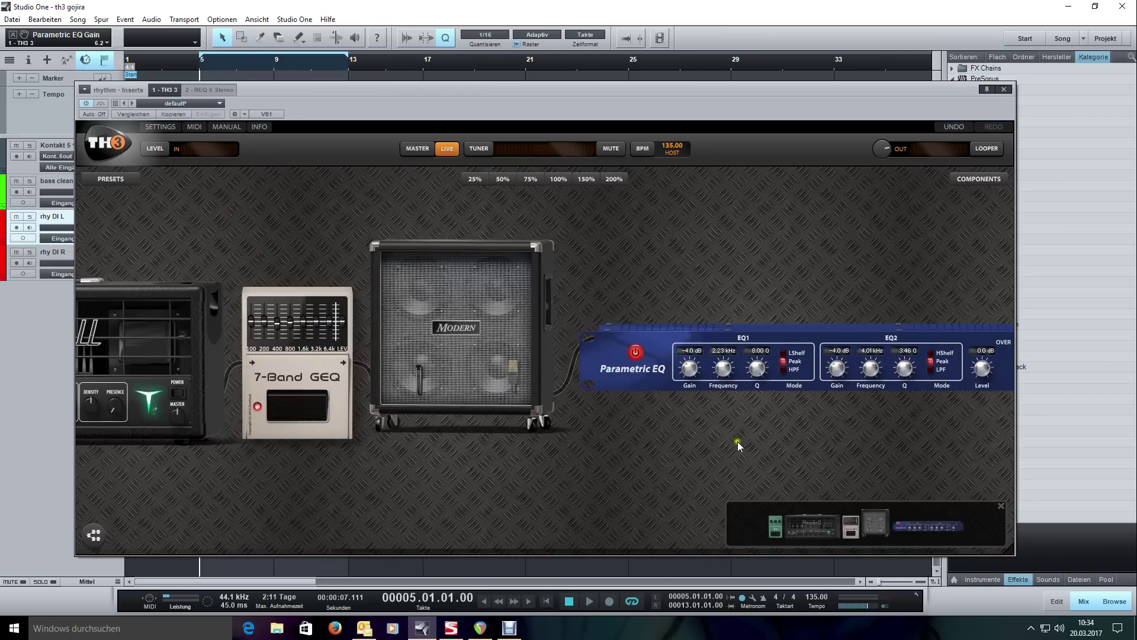
pyautogui.hscroll(-3, 770, 441)
pyautogui.hscroll(-1, 661, 463)
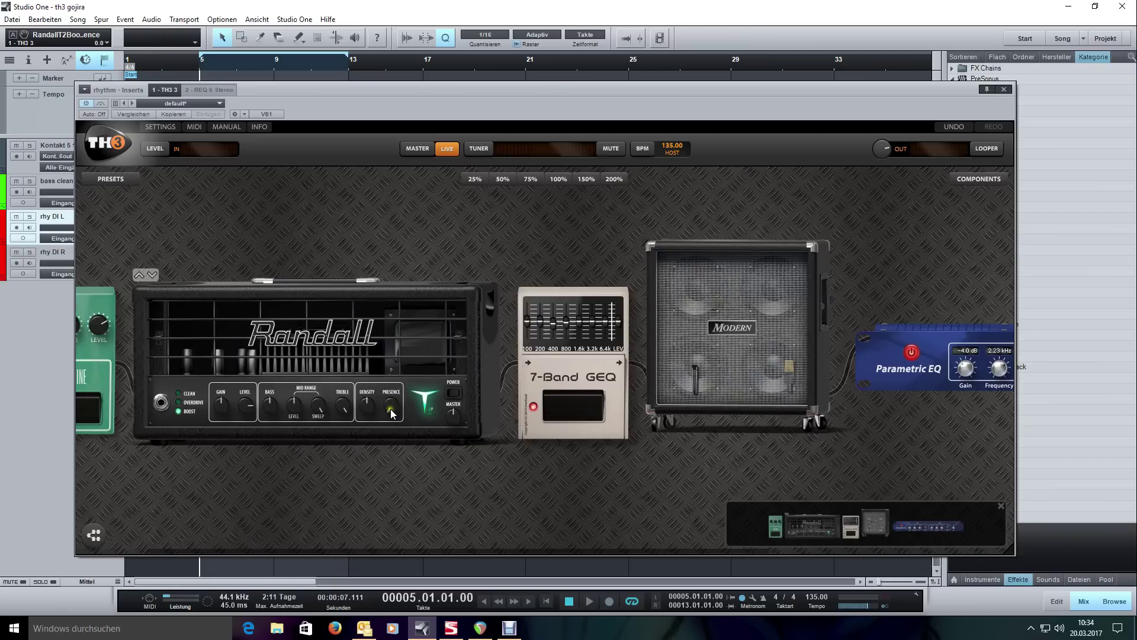
pyautogui.press('space')
pyautogui.moveTo(390, 413); pyautogui.dragTo(393, 336)
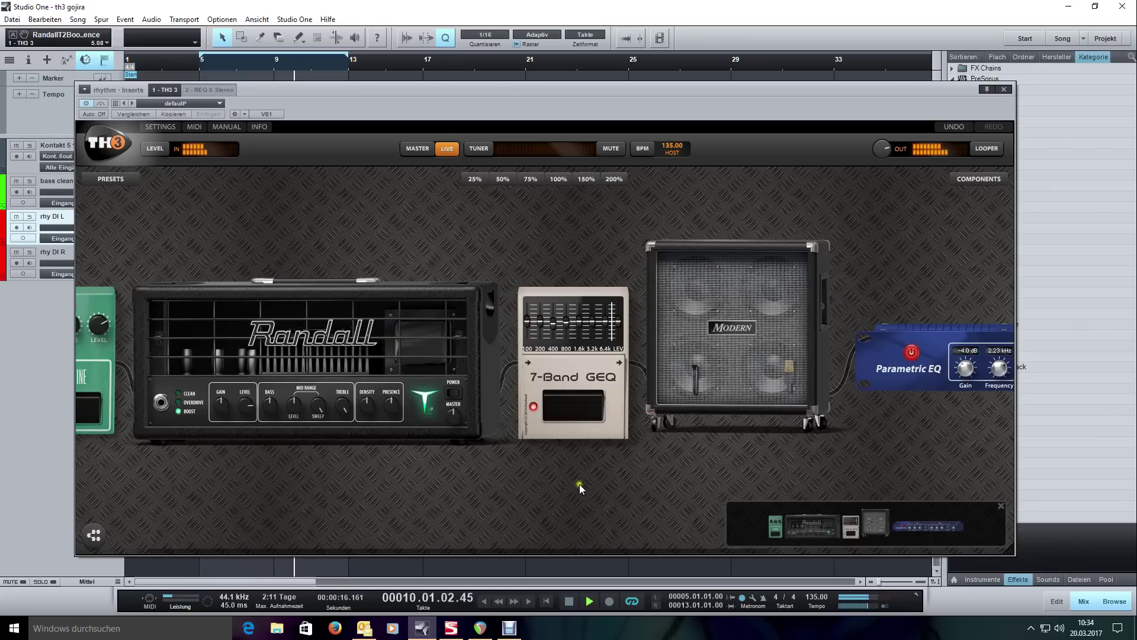
pyautogui.hotkey('ctrl', 'z')
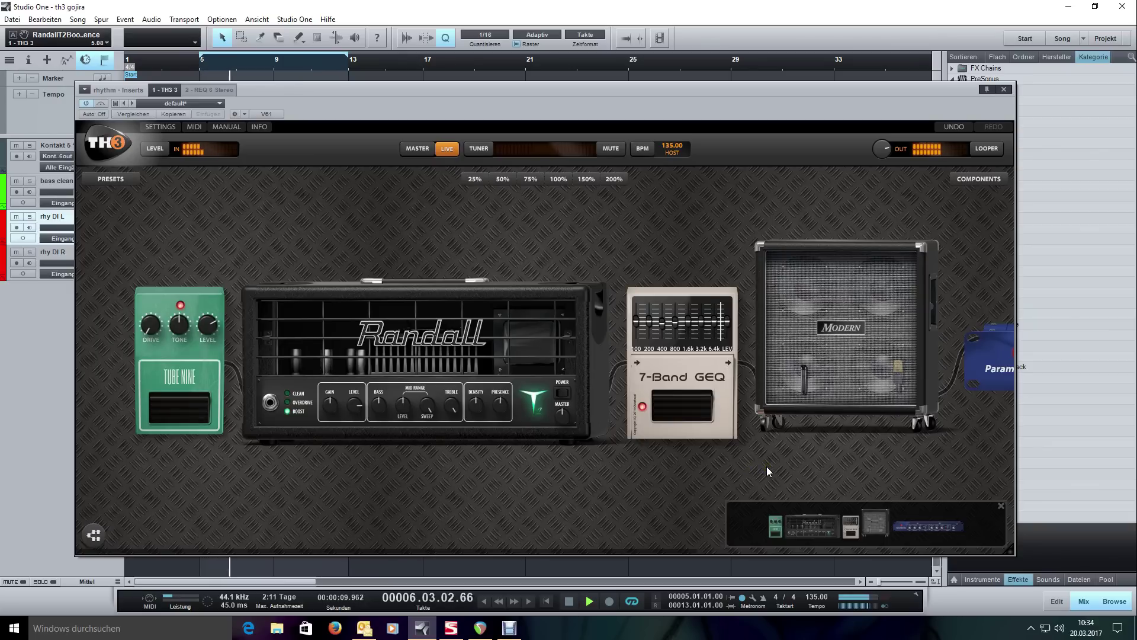
# - Pan across to the Parametric EQ and back to the Tube Nine and amp, then stop playback
pyautogui.moveTo(767, 467); pyautogui.dragTo(313, 478)
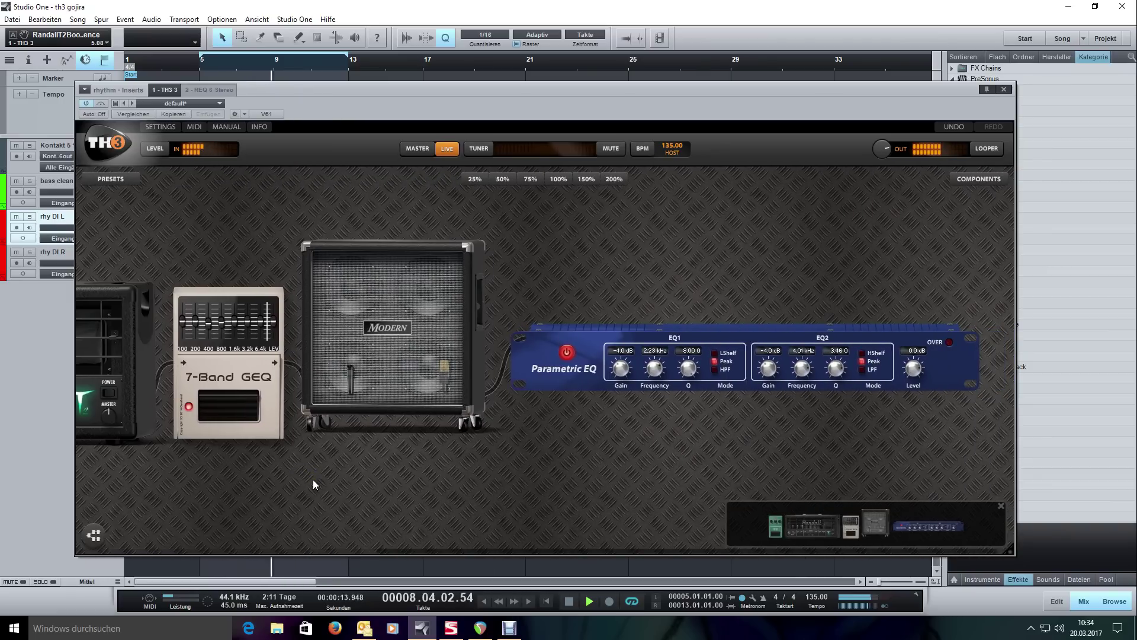
pyautogui.moveTo(313, 478); pyautogui.dragTo(773, 471)
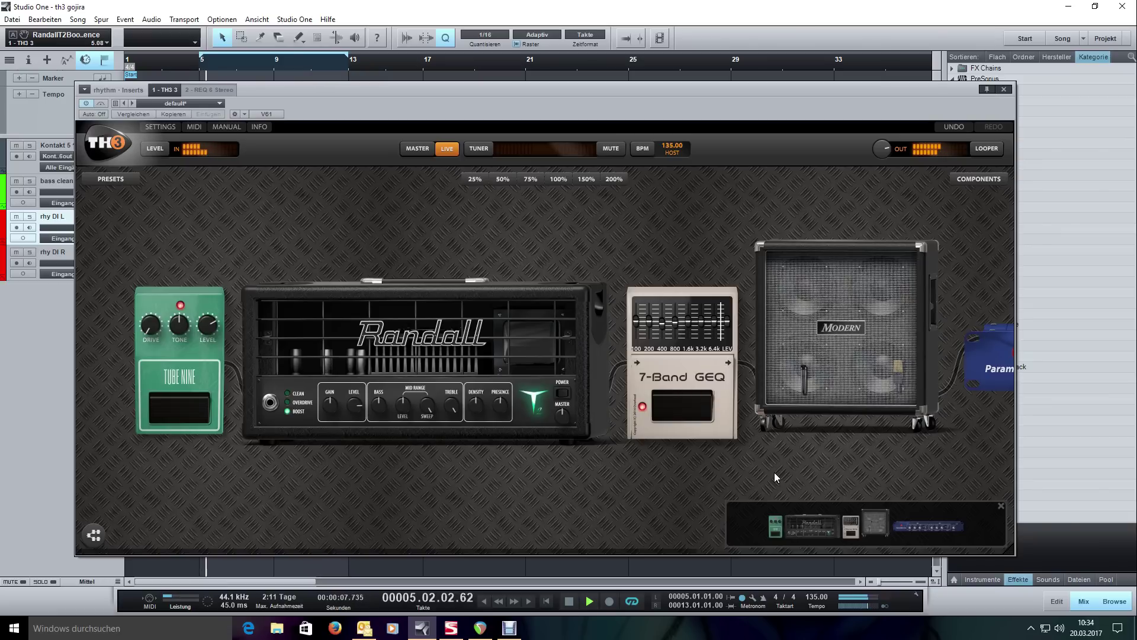
pyautogui.press('space')
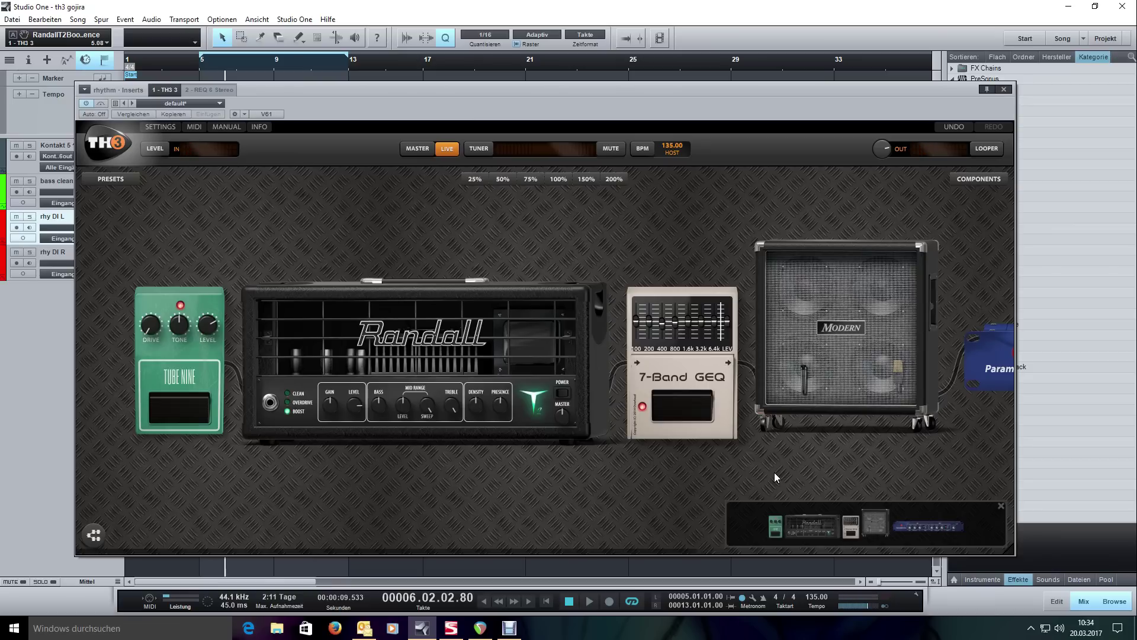
pyautogui.moveTo(775, 472); pyautogui.dragTo(531, 475)
pyautogui.moveTo(761, 460); pyautogui.dragTo(520, 461)
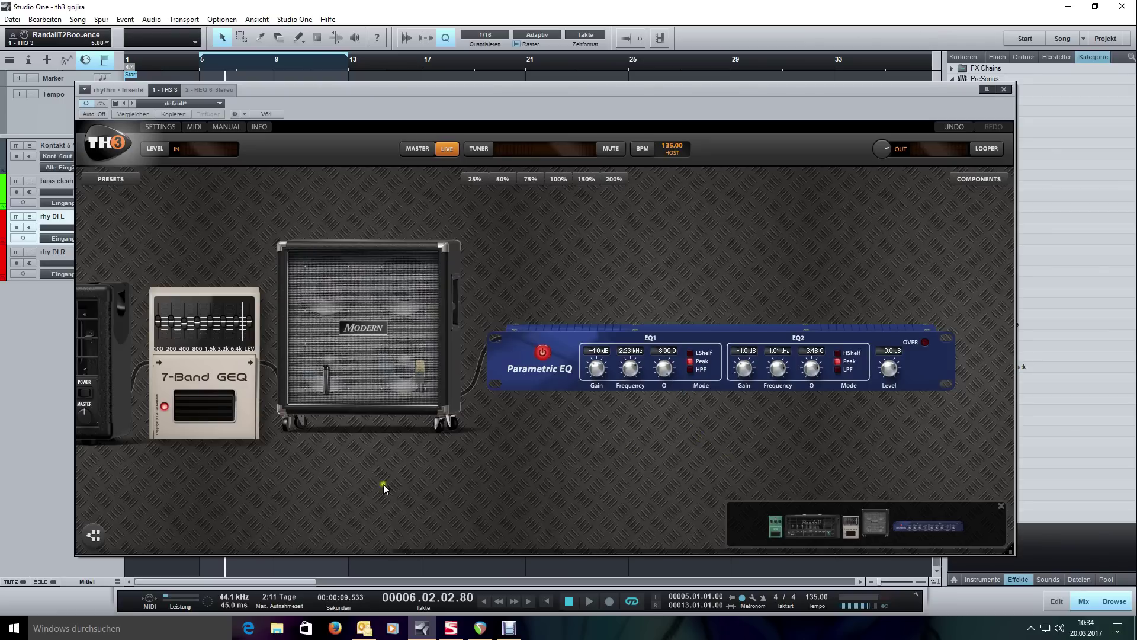
pyautogui.moveTo(382, 484); pyautogui.dragTo(673, 470)
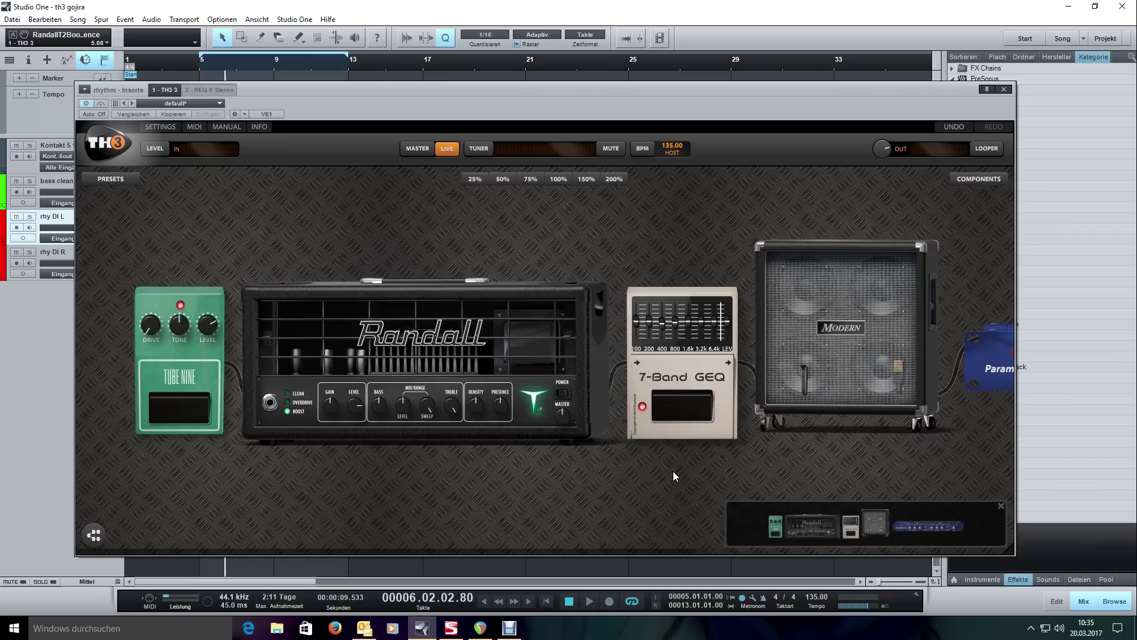
pyautogui.moveTo(178, 398)
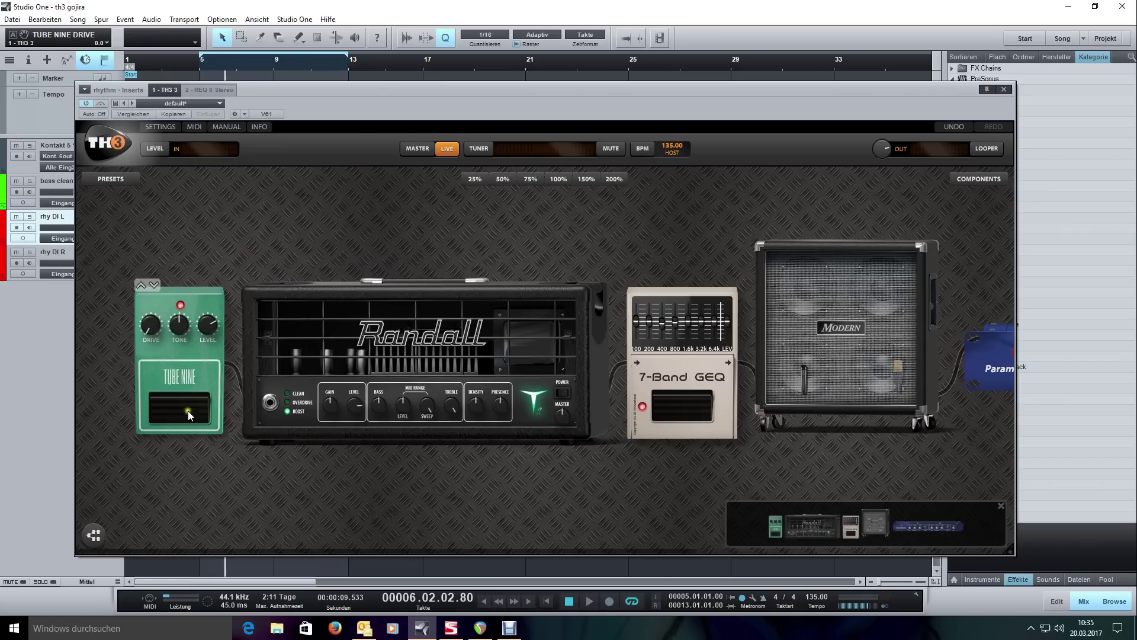
pyautogui.moveTo(462, 462); pyautogui.dragTo(408, 463)
pyautogui.moveTo(393, 319)
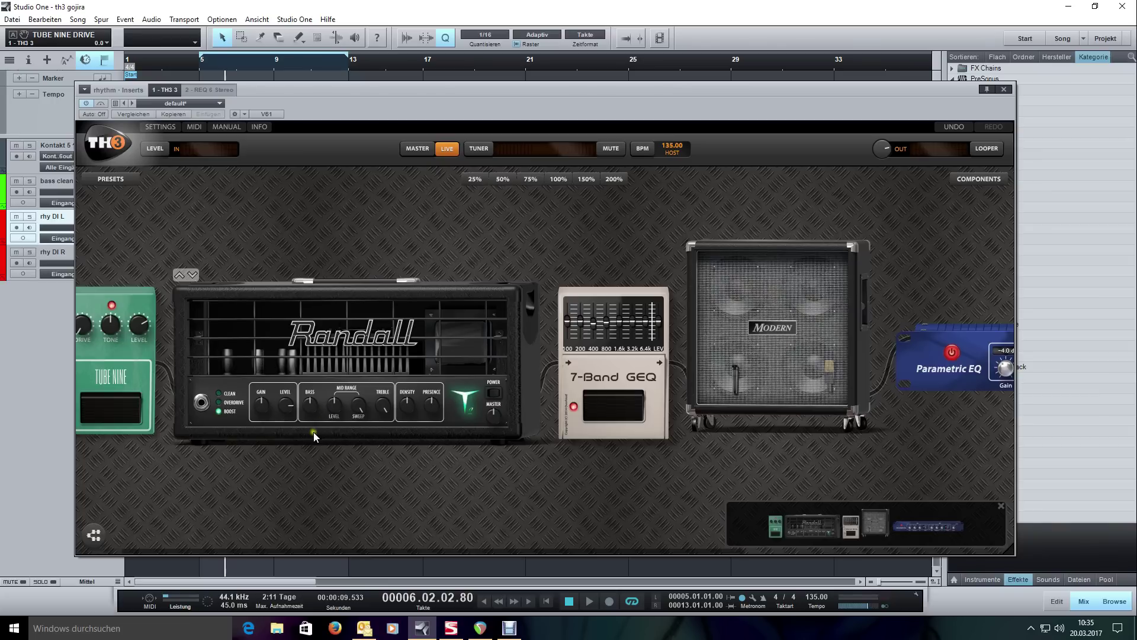
pyautogui.moveTo(358, 411)
pyautogui.click(433, 407)
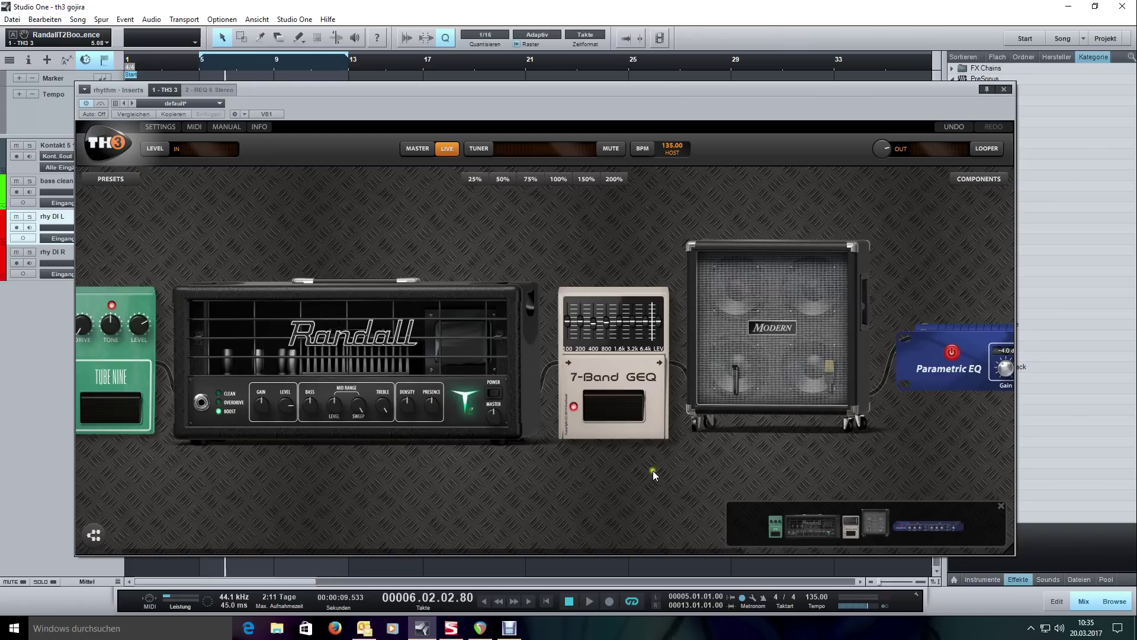
pyautogui.moveTo(680, 470); pyautogui.dragTo(506, 479)
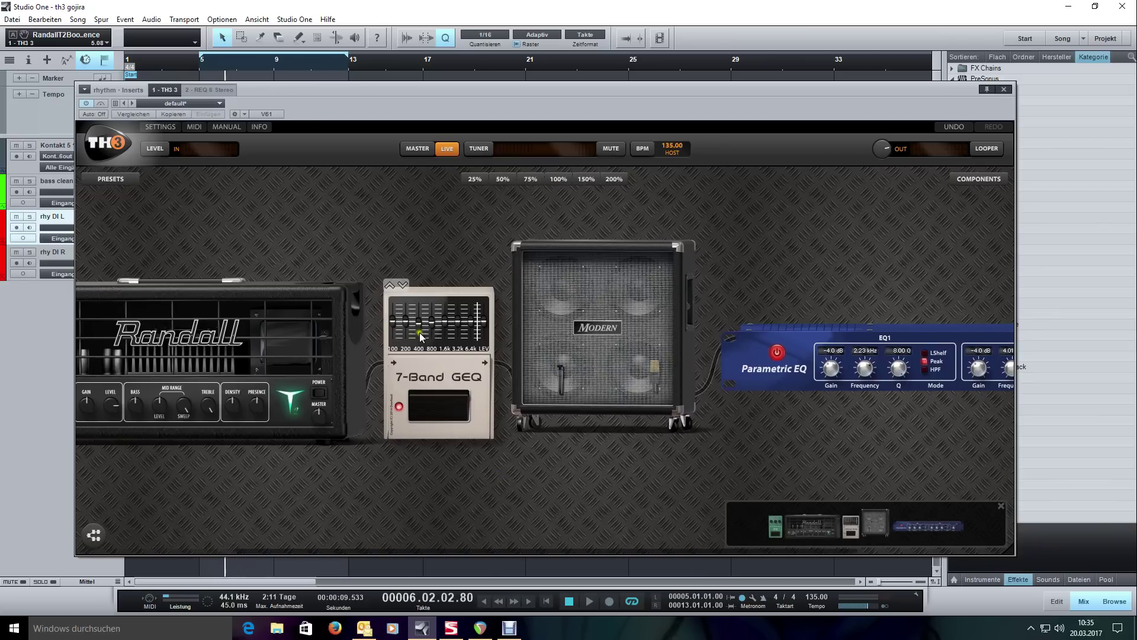
pyautogui.scroll(-3, 473, 426)
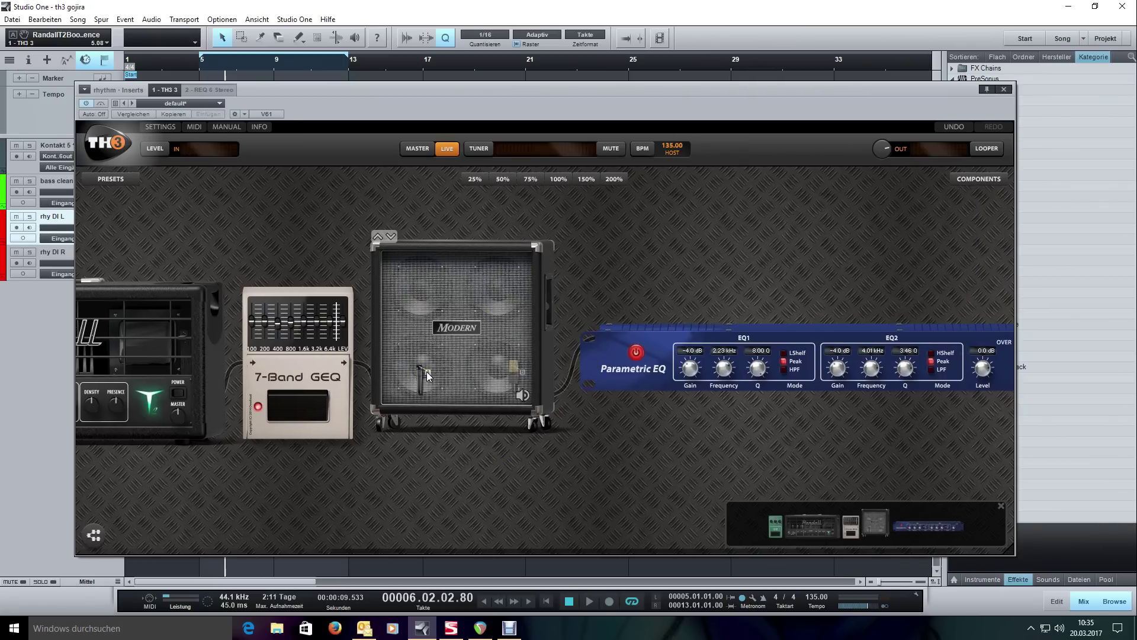
pyautogui.scroll(-2, 730, 428)
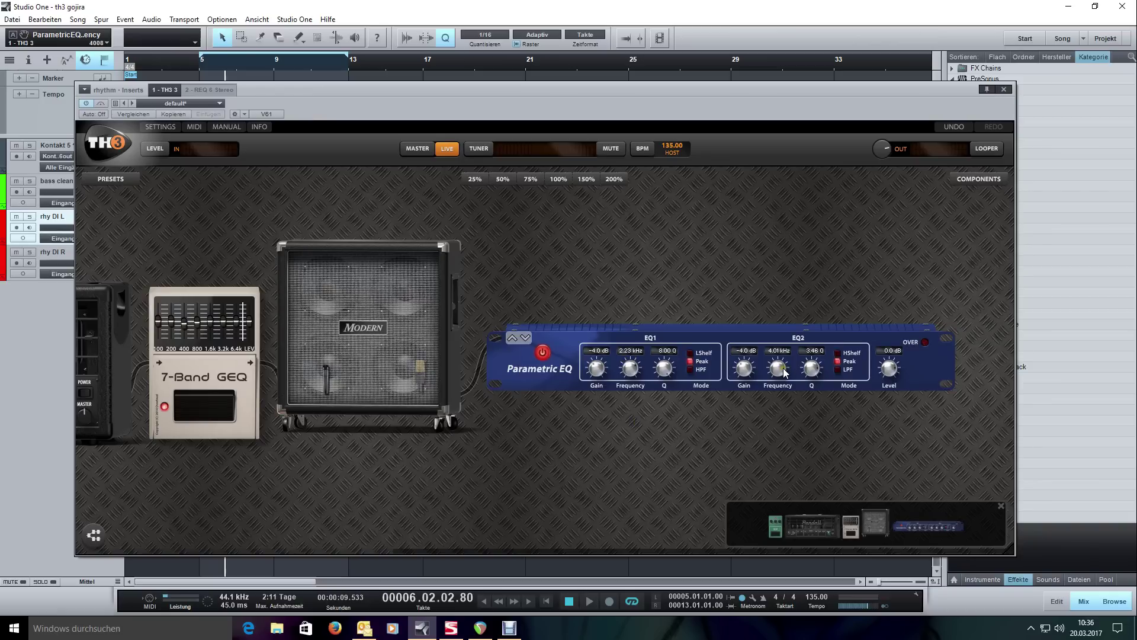
pyautogui.scroll(5, 724, 432)
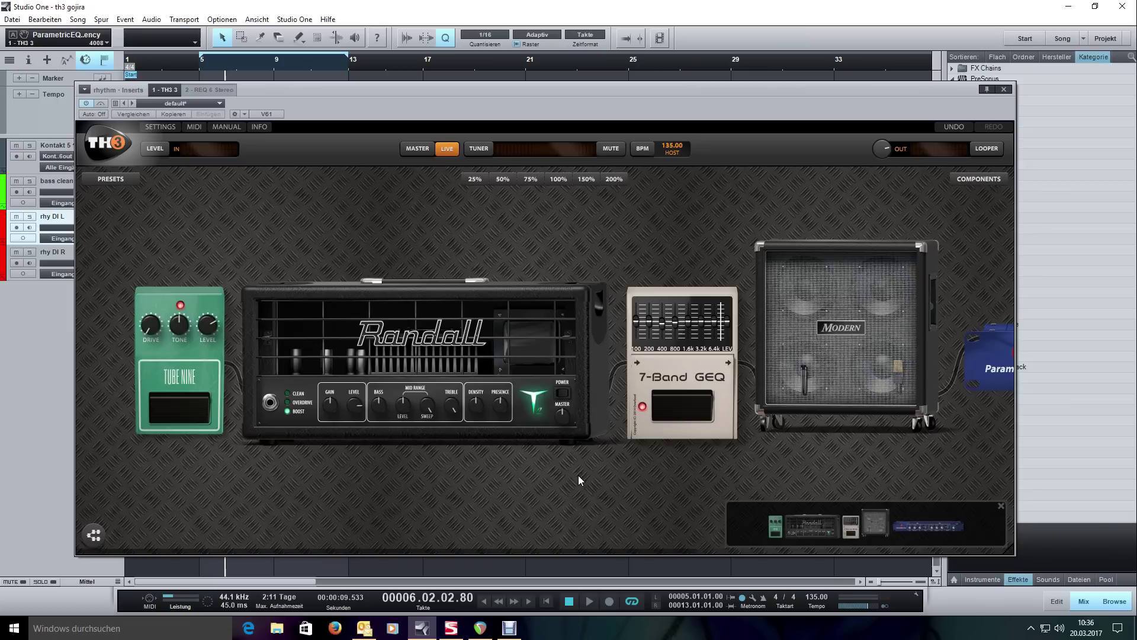